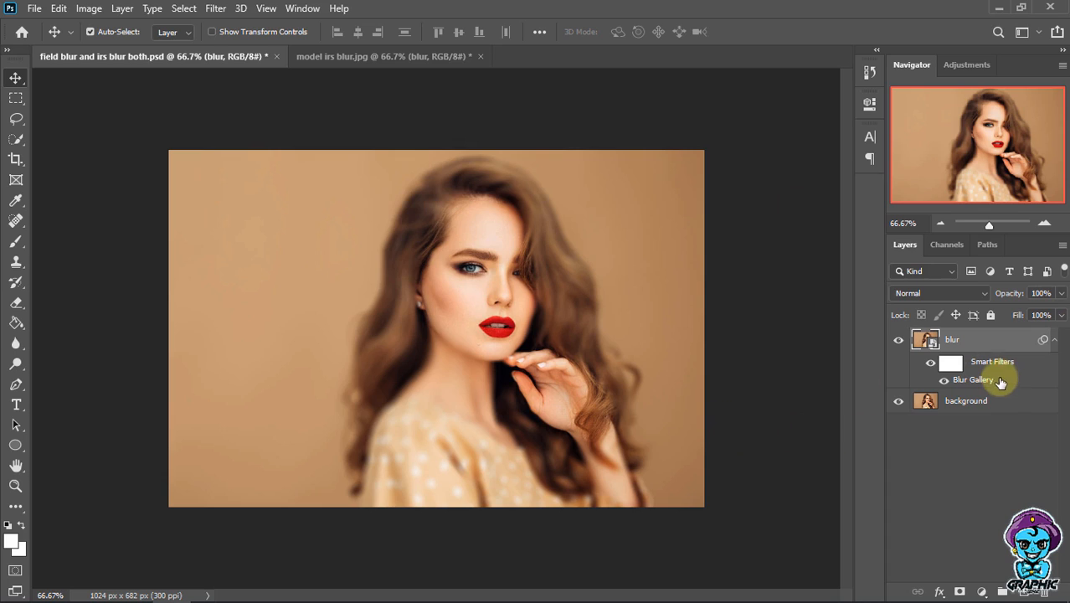
pyautogui.doubleClick(974, 378)
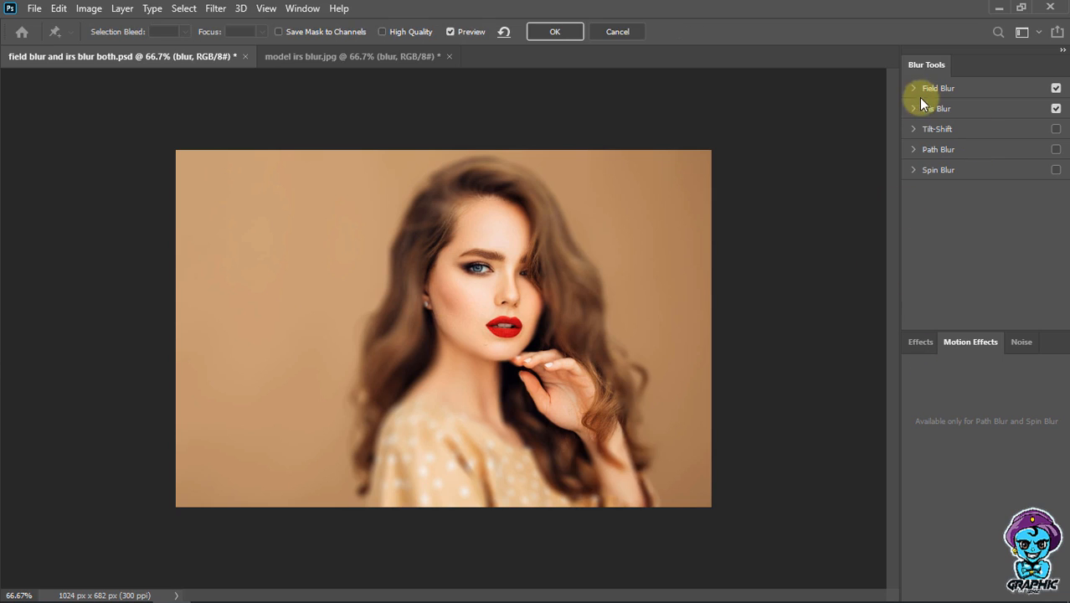
pyautogui.click(1057, 89)
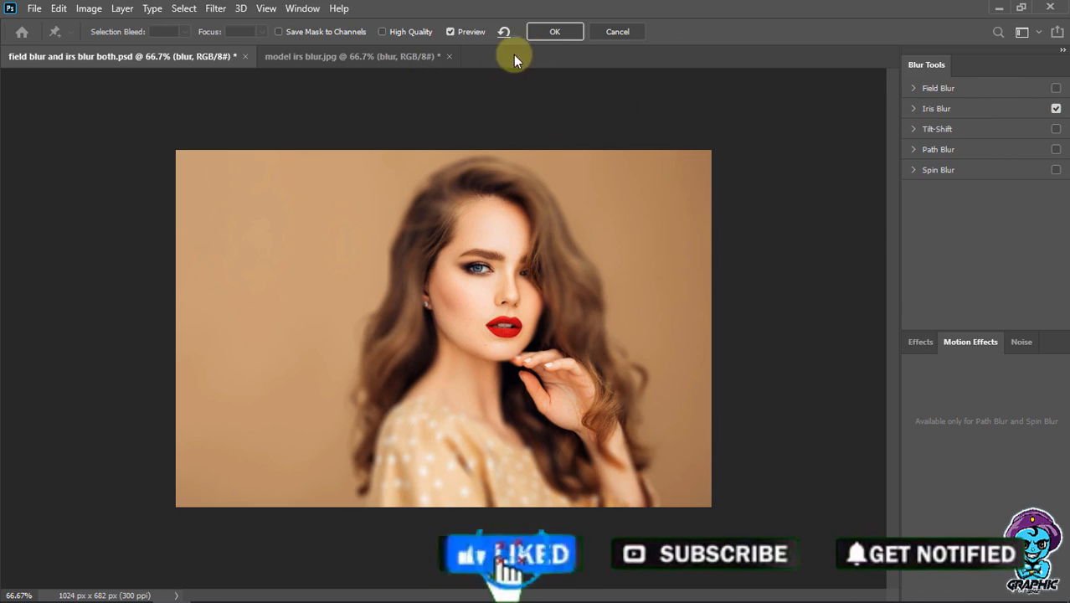
pyautogui.click(616, 31)
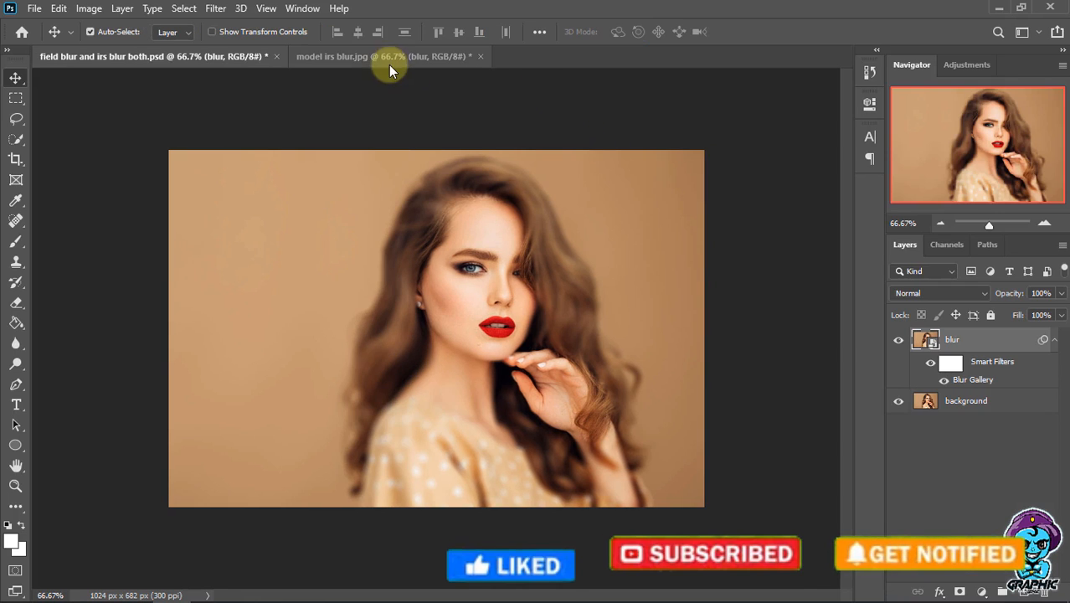
# In model irs blur.jpg, open the blur layer's Blur Gallery filter and enable Field Blur with its pin set to 2 px
pyautogui.click(386, 57)
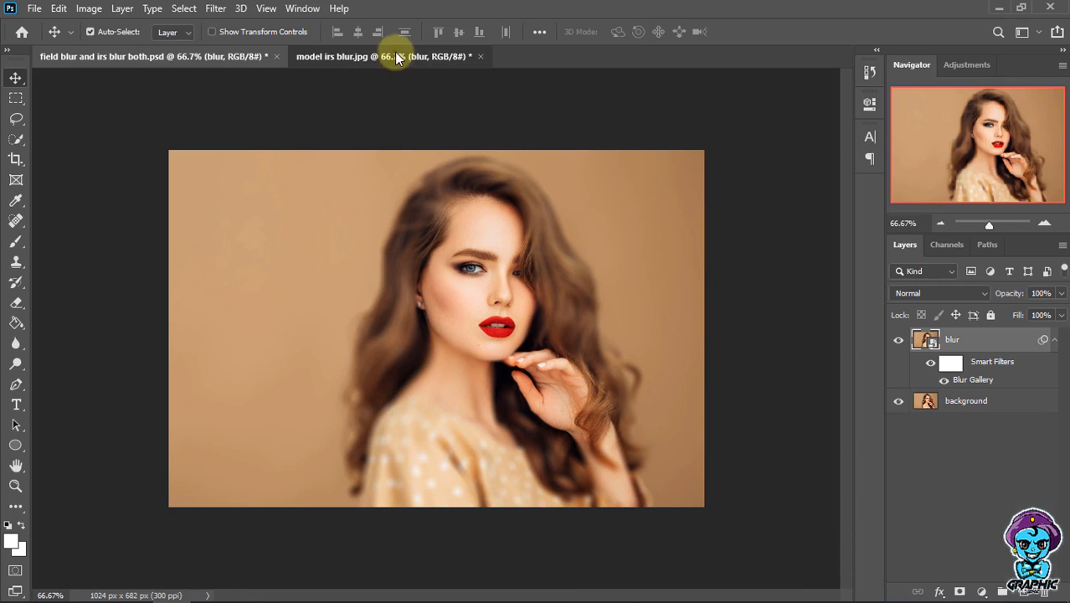
pyautogui.doubleClick(988, 383)
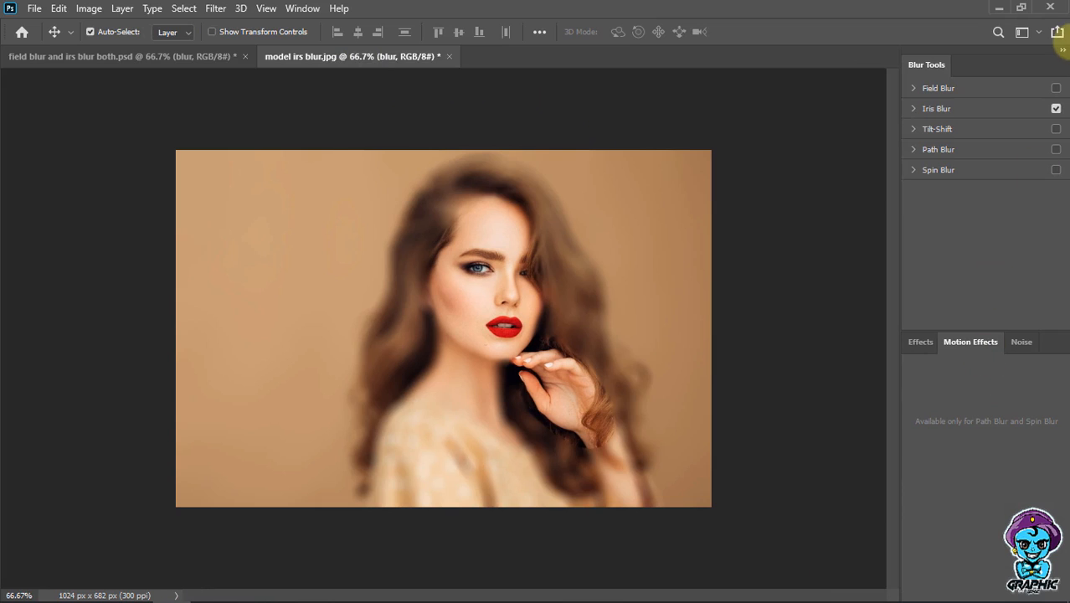
pyautogui.click(930, 91)
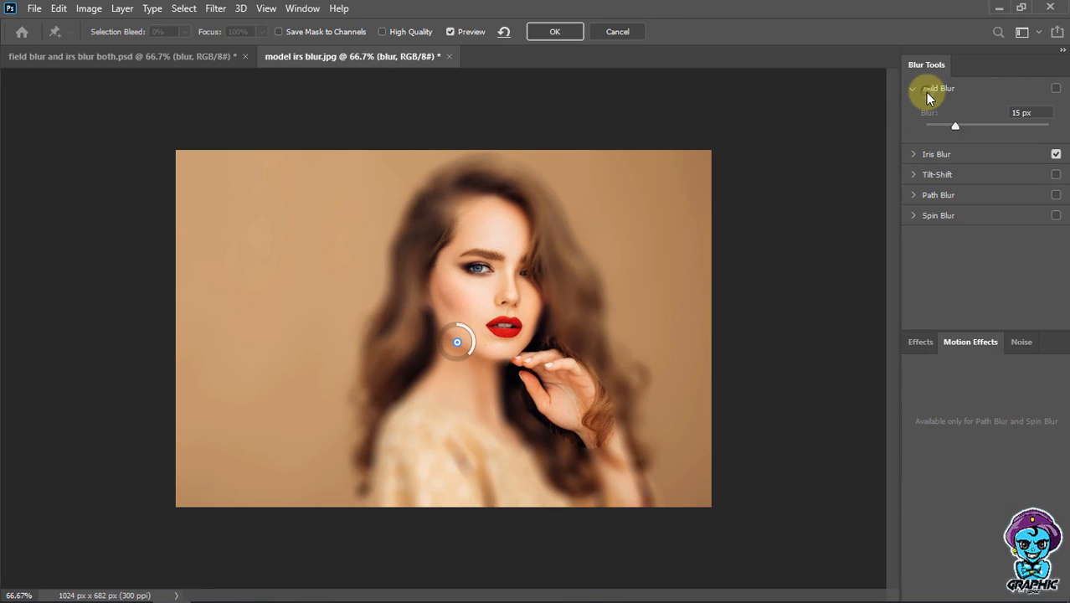
pyautogui.click(846, 90)
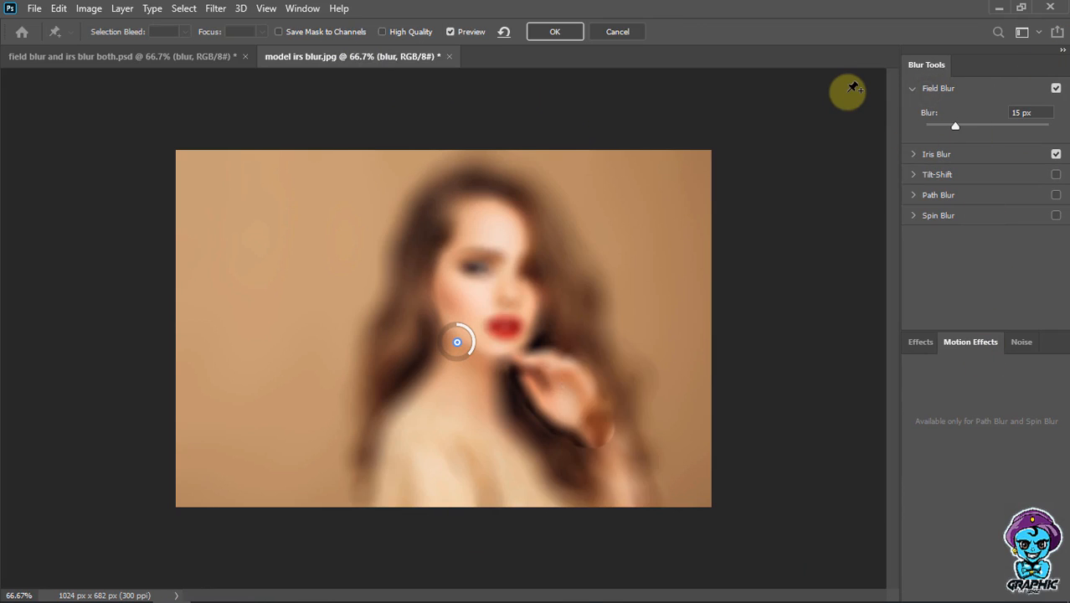
pyautogui.click(944, 124)
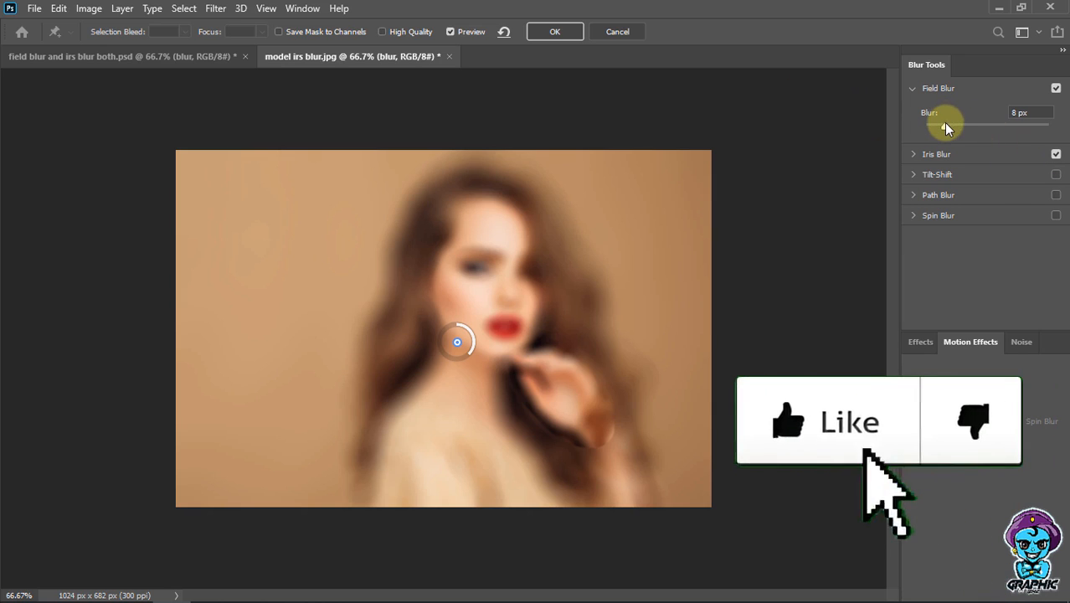
pyautogui.moveTo(942, 126); pyautogui.dragTo(932, 132)
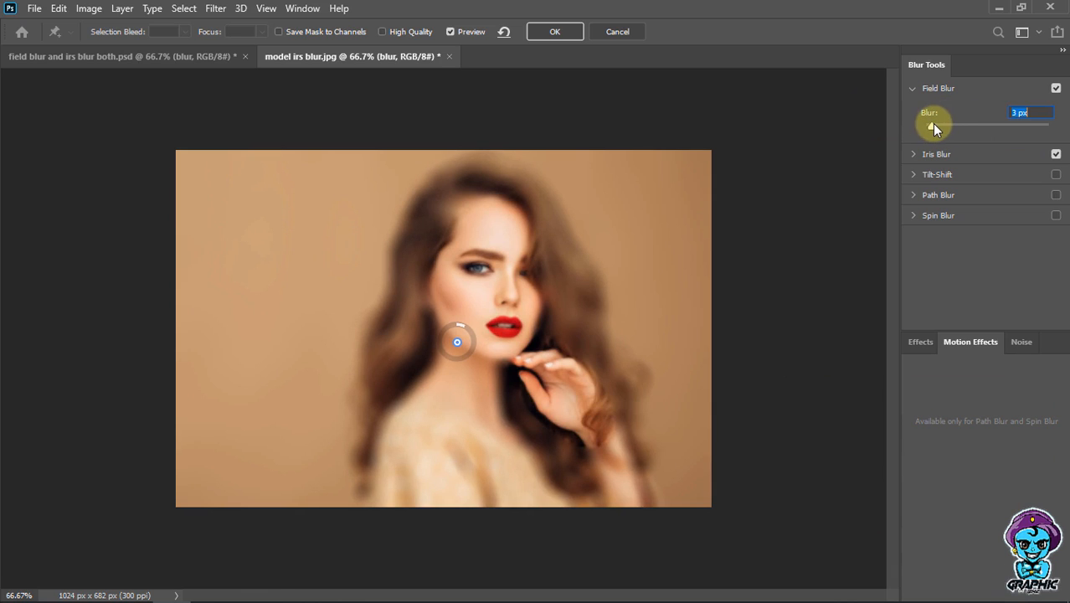
pyautogui.moveTo(932, 126); pyautogui.dragTo(928, 125)
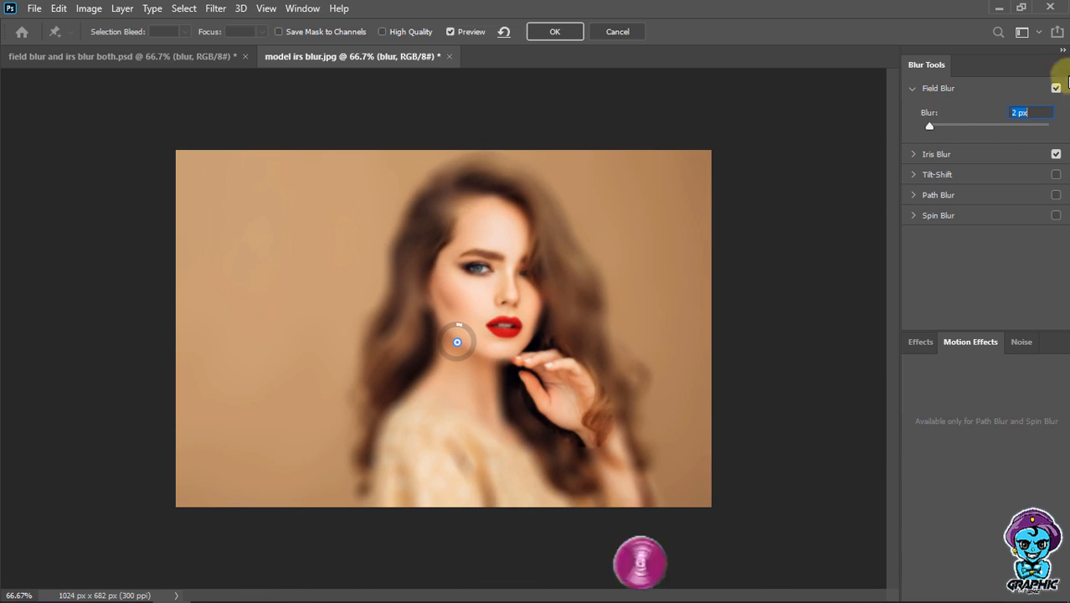
# Add three Field Blur pins at 0 px on the face: under the eye, on the cheek beside the lips, and on the forehead
pyautogui.click(473, 287)
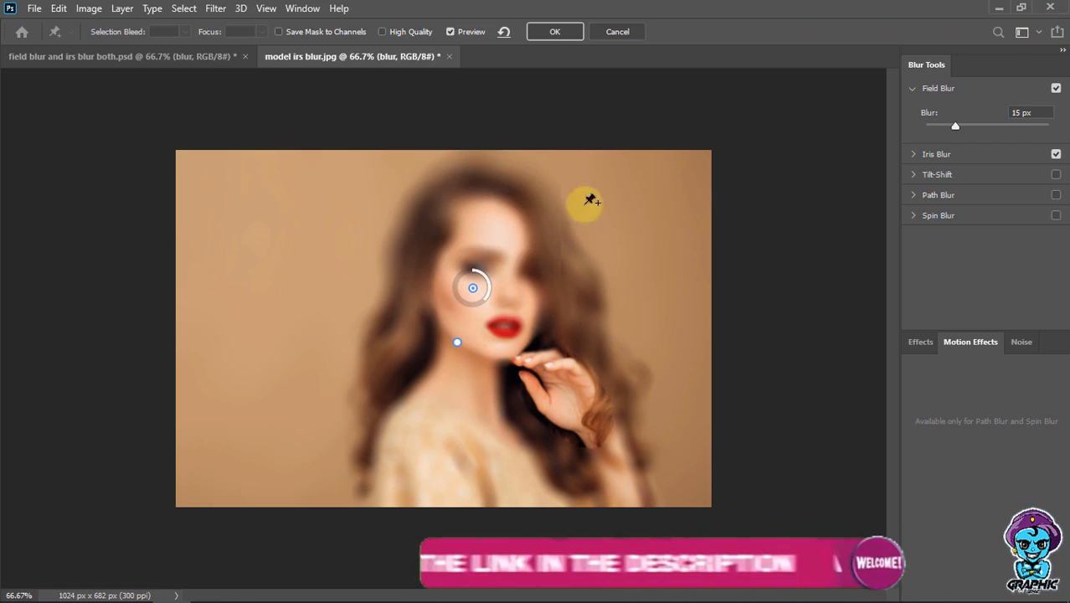
pyautogui.moveTo(954, 128); pyautogui.dragTo(889, 128)
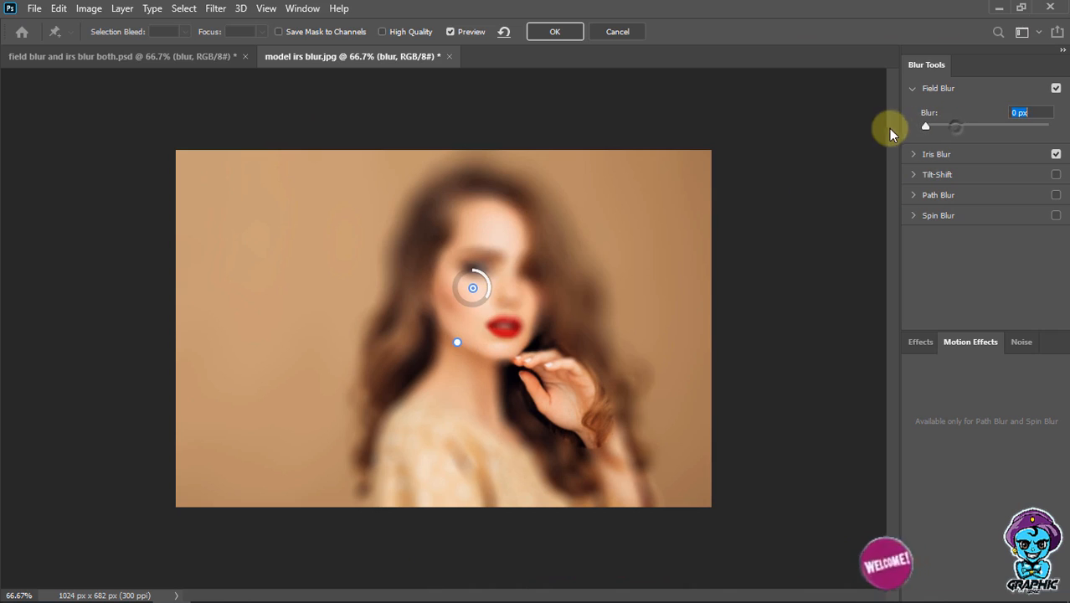
pyautogui.click(472, 321)
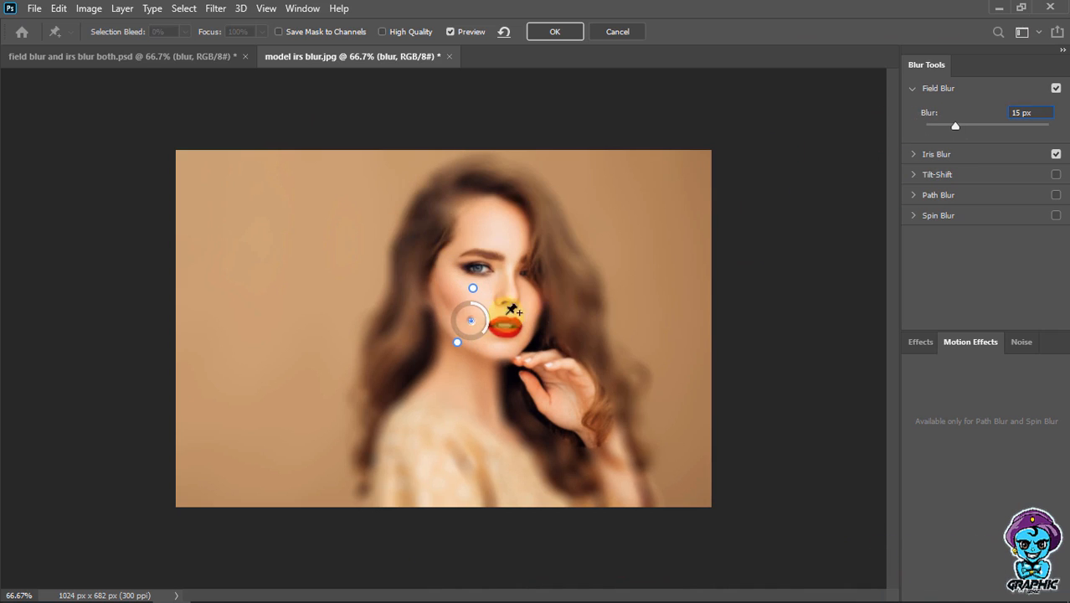
pyautogui.moveTo(953, 129); pyautogui.dragTo(877, 132)
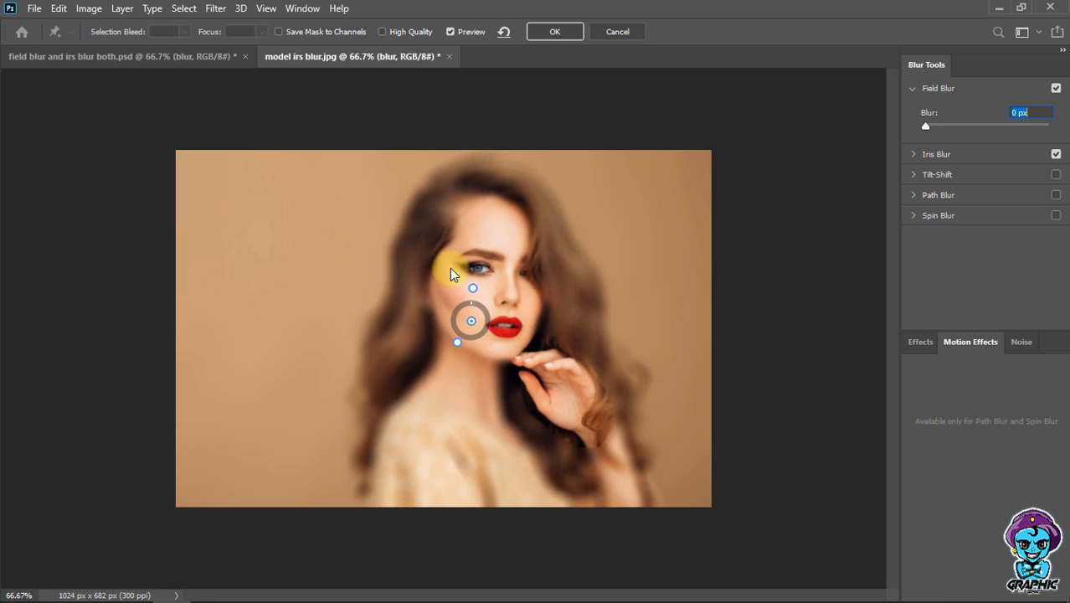
pyautogui.click(508, 209)
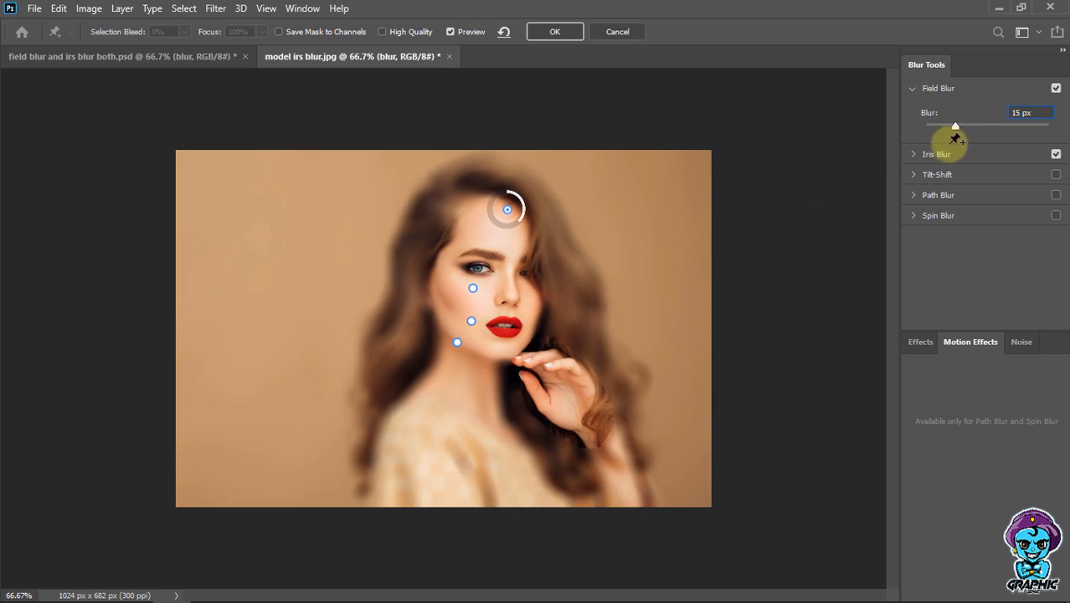
pyautogui.moveTo(953, 126); pyautogui.dragTo(913, 129)
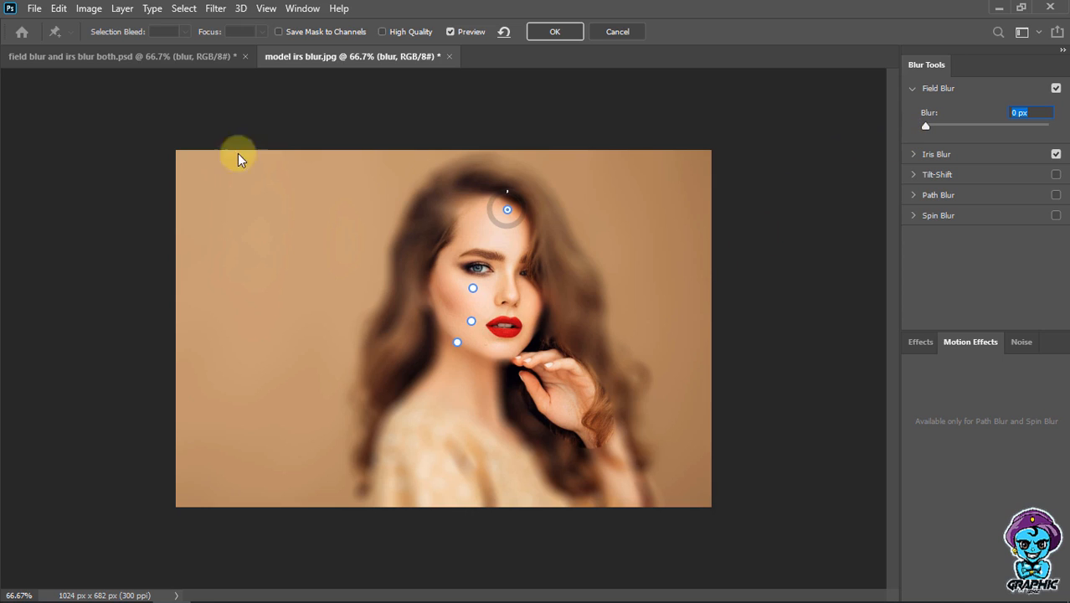
# Add Field Blur pins below the corner of the lips and on the hand, both at 0 px
pyautogui.click(526, 333)
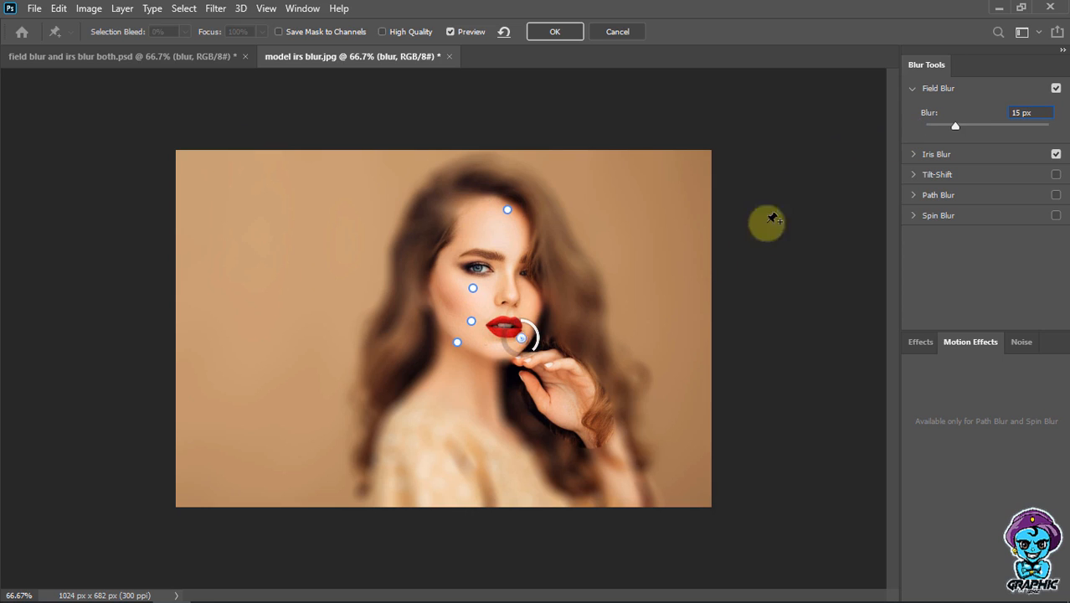
pyautogui.click(954, 128)
pyautogui.moveTo(955, 128); pyautogui.dragTo(914, 128)
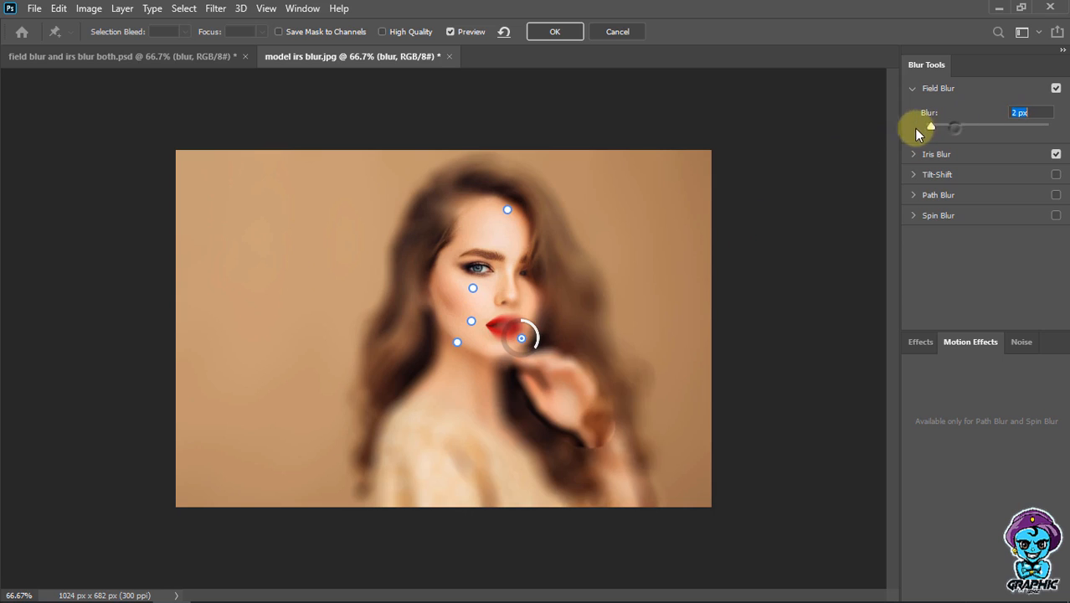
pyautogui.click(567, 397)
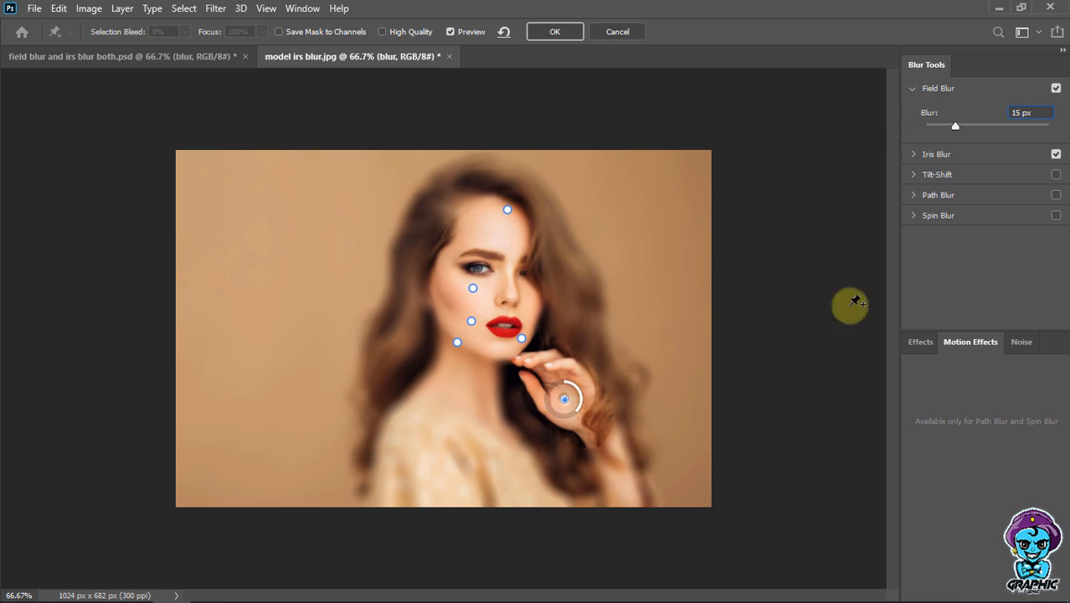
pyautogui.moveTo(955, 127); pyautogui.dragTo(863, 125)
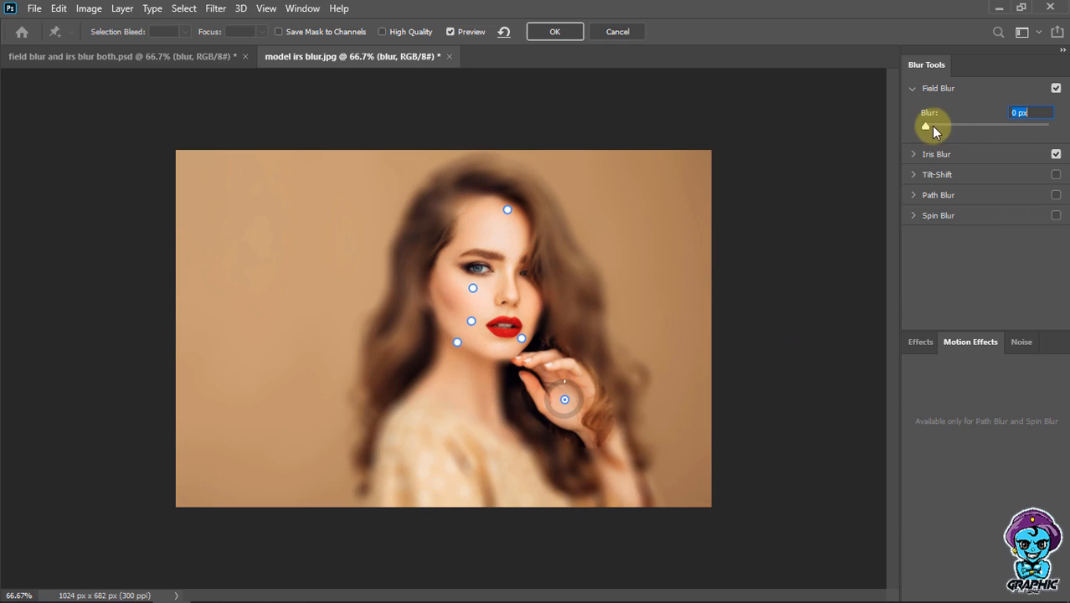
# Delete the Field Blur pin on the hand and try to move the pin below the lips onto the hand
pyautogui.click(566, 400)
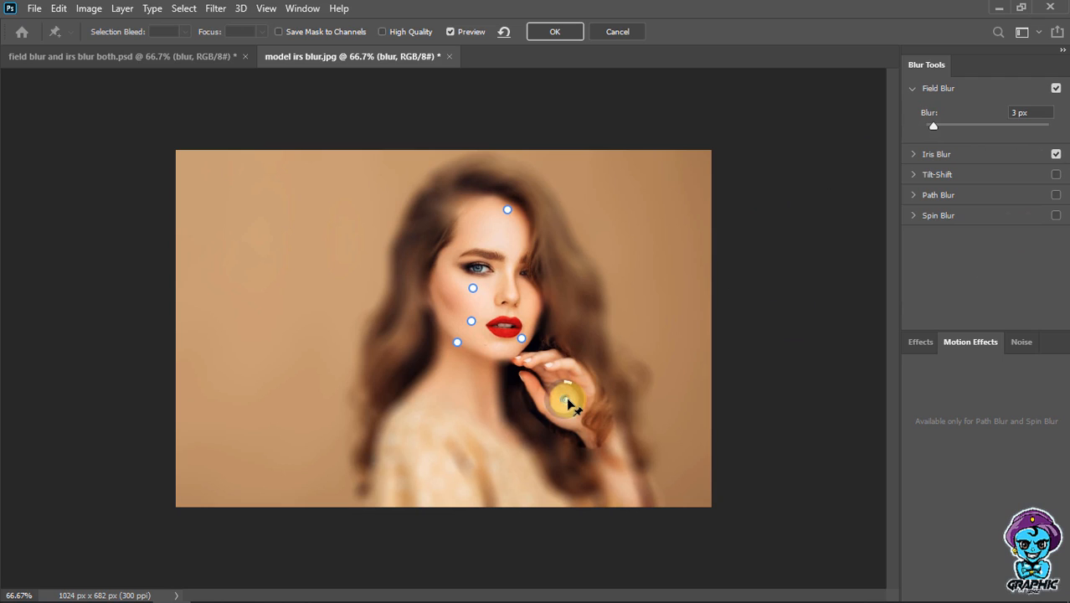
pyautogui.moveTo(565, 402); pyautogui.dragTo(586, 400)
pyautogui.click(566, 399)
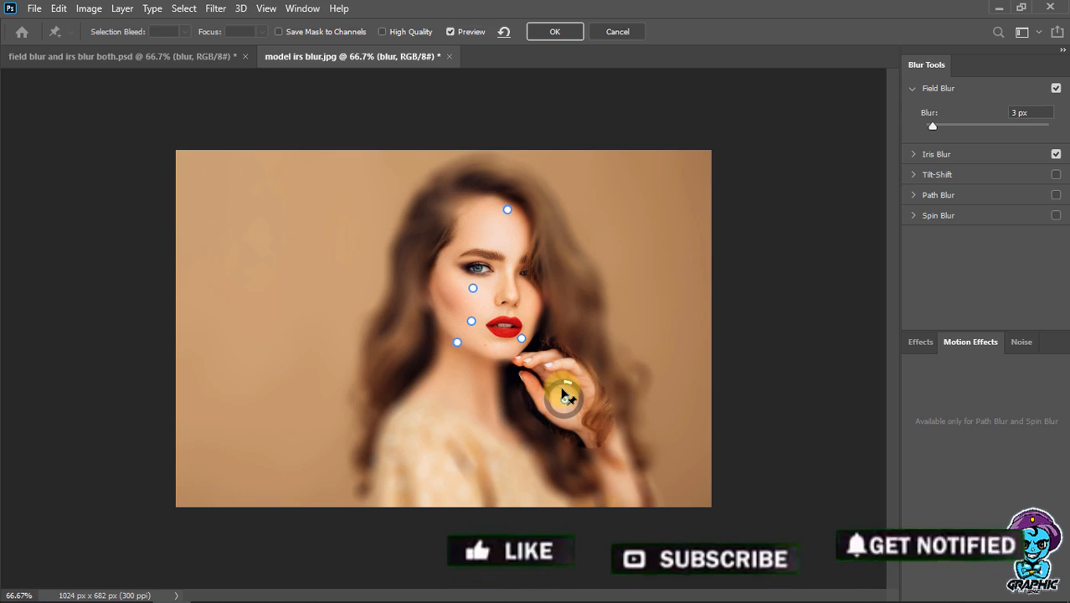
pyautogui.press('Delete')
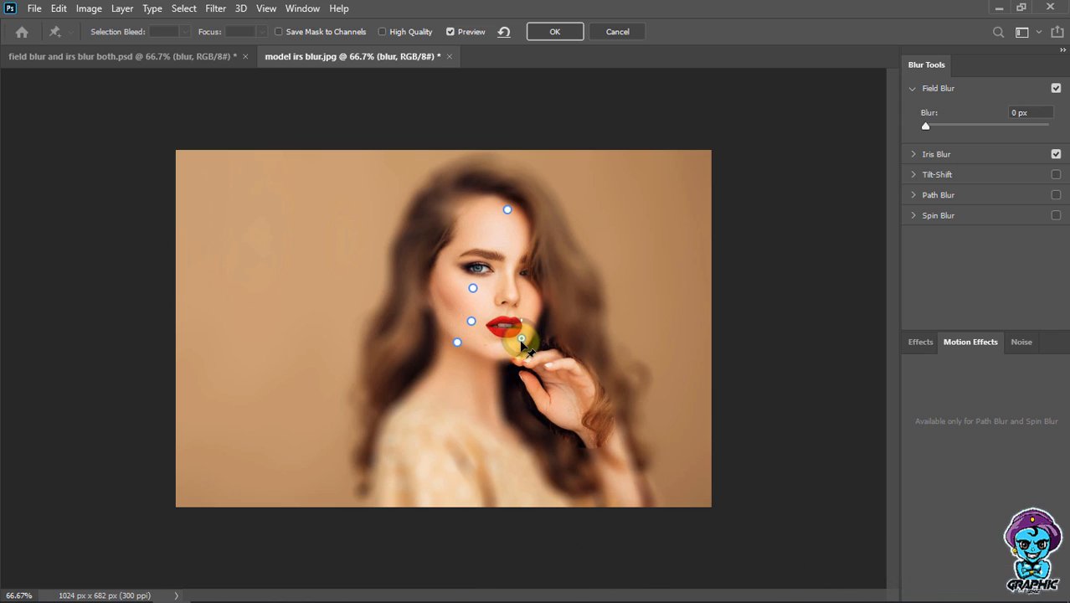
pyautogui.moveTo(521, 345); pyautogui.dragTo(554, 397)
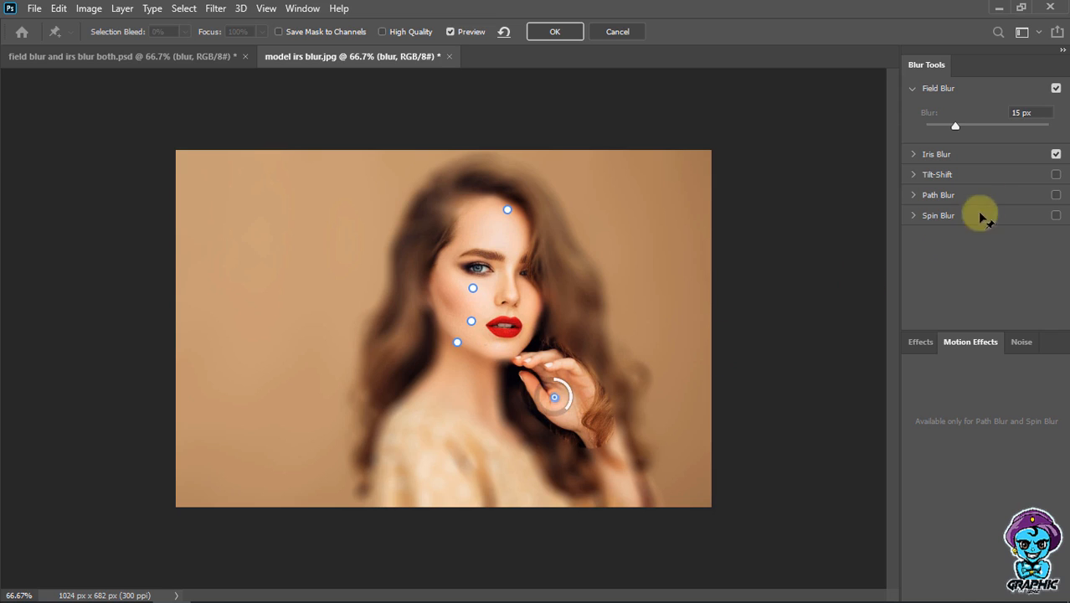
# Remove all blur pins and reopen the blur layer's Blur Gallery filter at its Field Blur settings
pyautogui.click(504, 33)
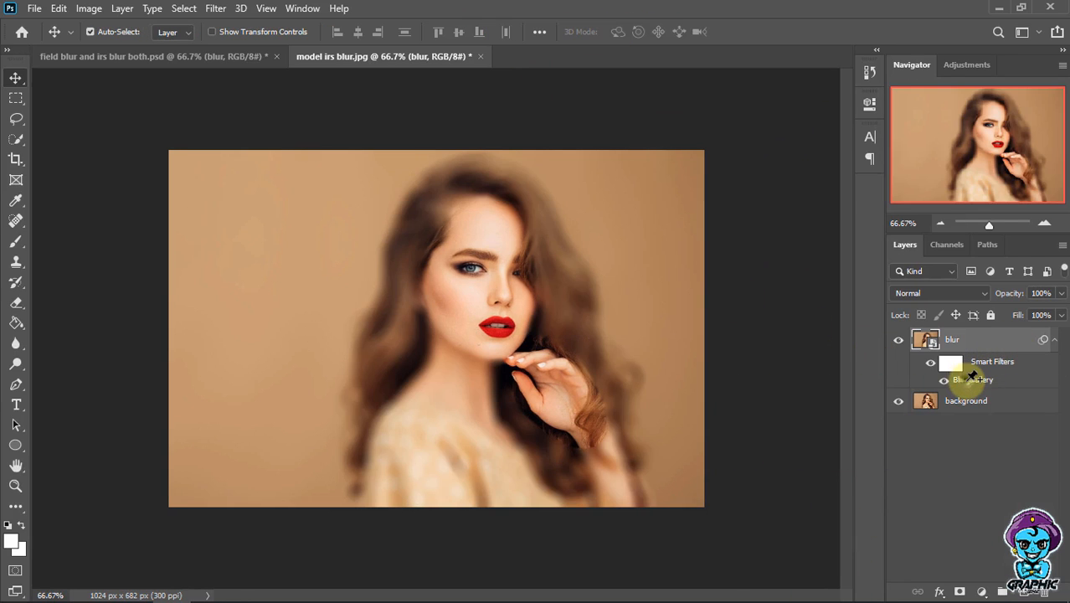
pyautogui.doubleClick(972, 379)
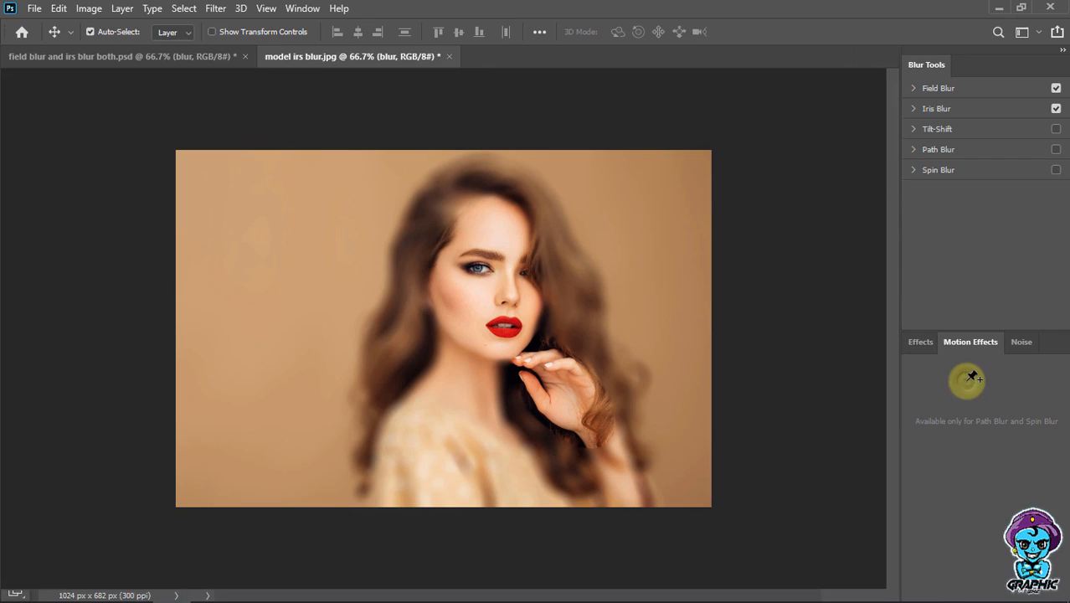
pyautogui.click(914, 88)
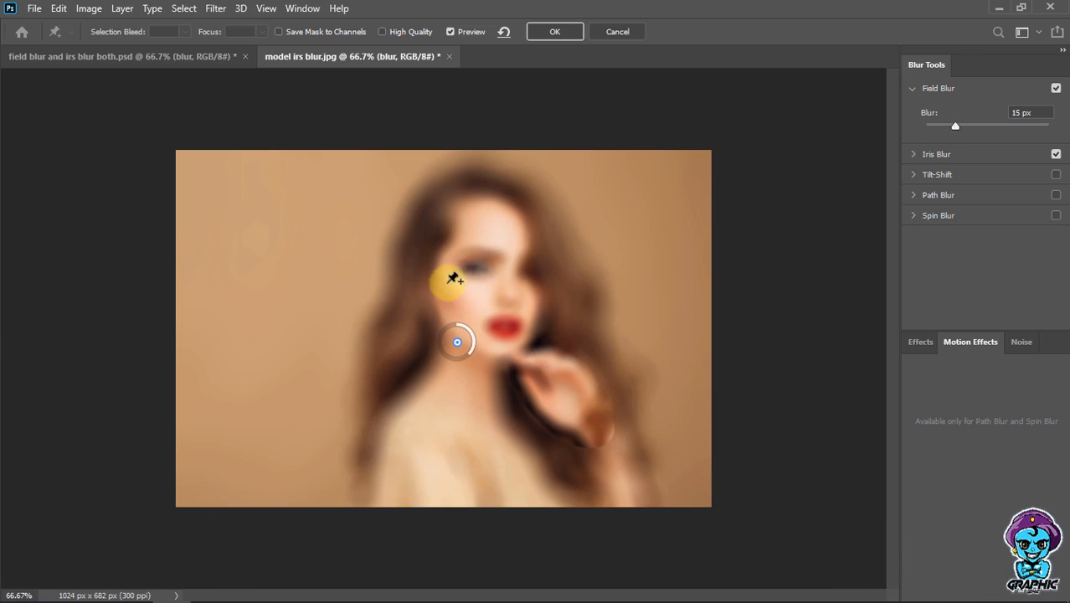
# Add two Field Blur pins on the face, one beside the eye and one at the lips, each set to 0 px
pyautogui.click(493, 272)
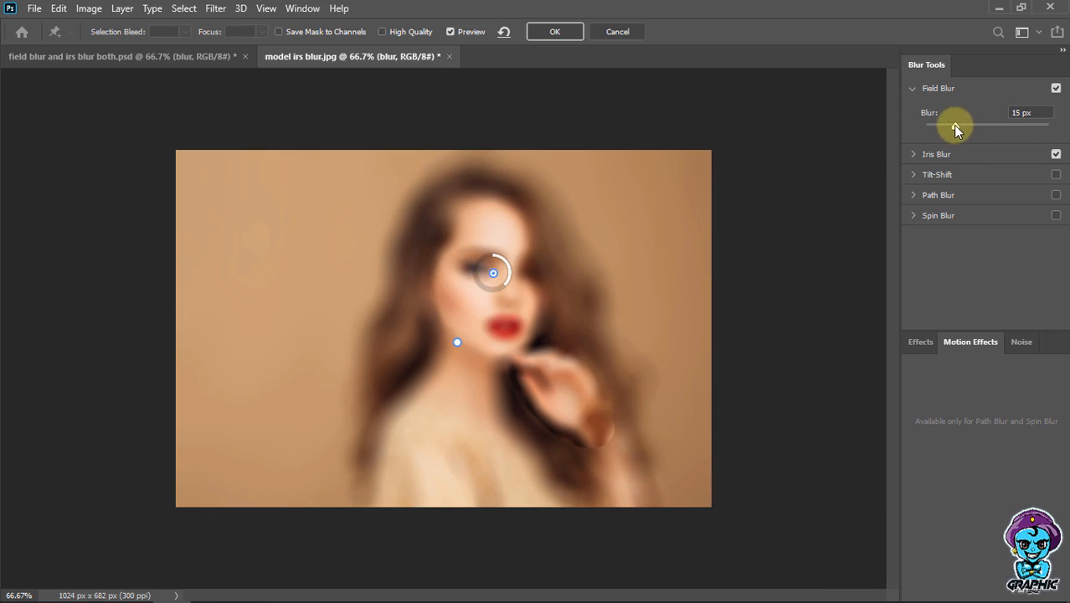
pyautogui.moveTo(953, 125); pyautogui.dragTo(903, 149)
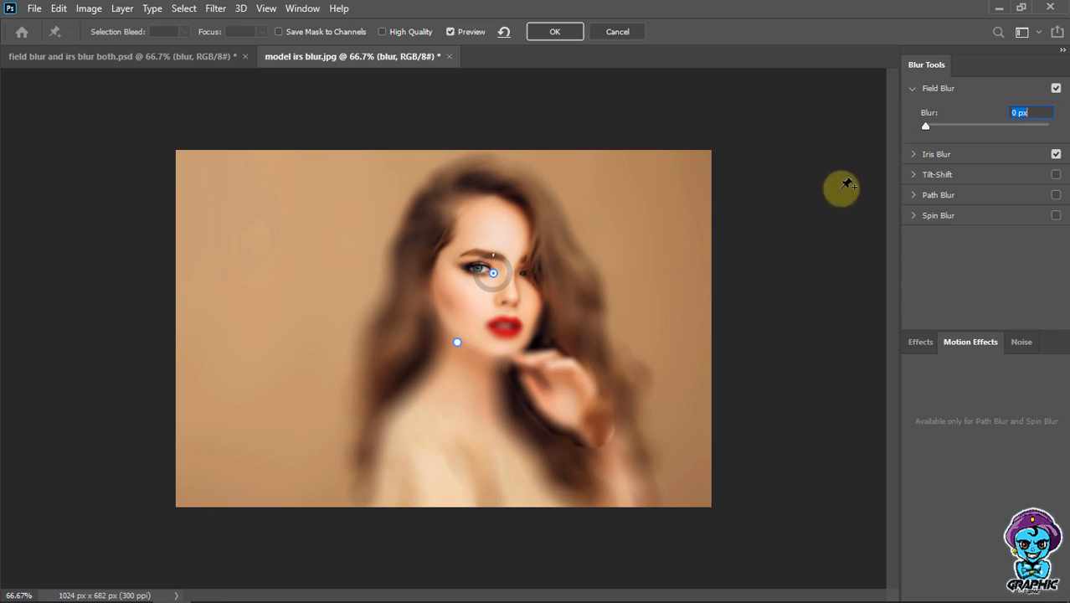
pyautogui.click(491, 323)
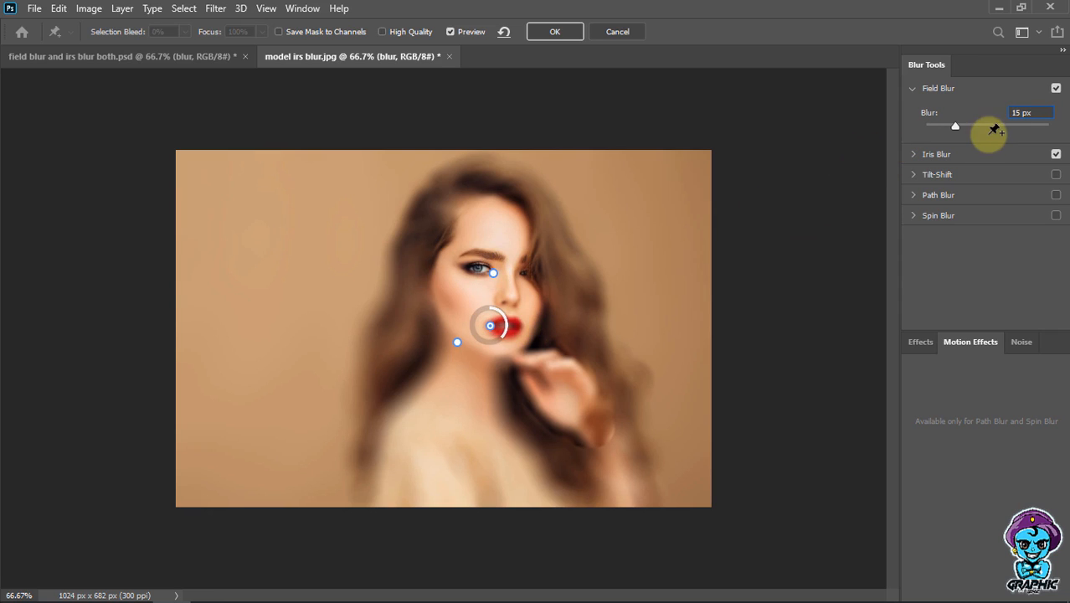
pyautogui.moveTo(955, 128); pyautogui.dragTo(873, 143)
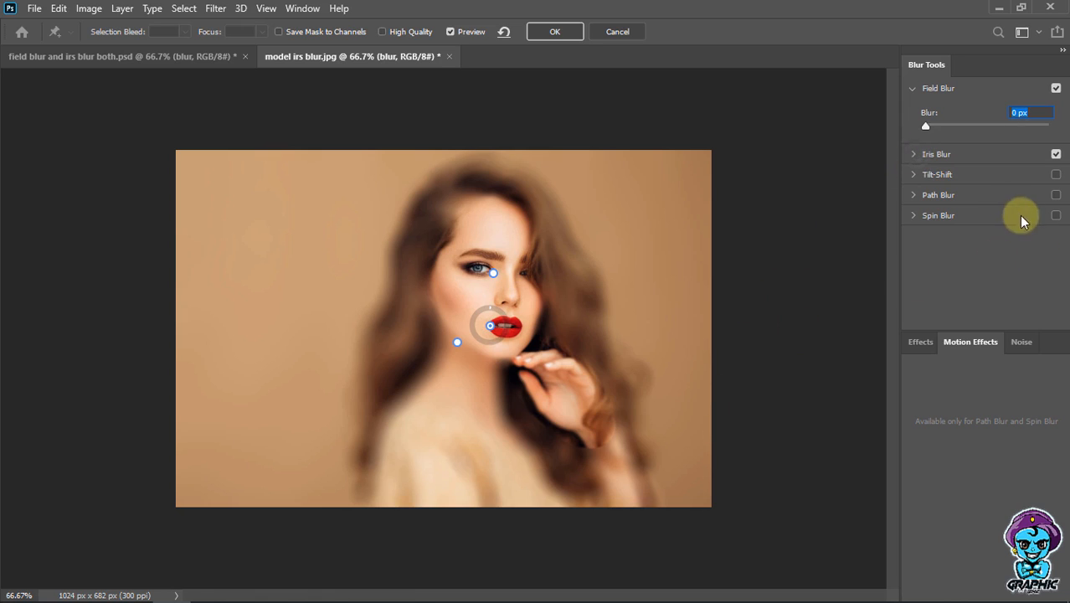
# Narrow the Iris Blur ellipse around the hand and set the face pin's Iris Blur to 2 px
pyautogui.click(952, 156)
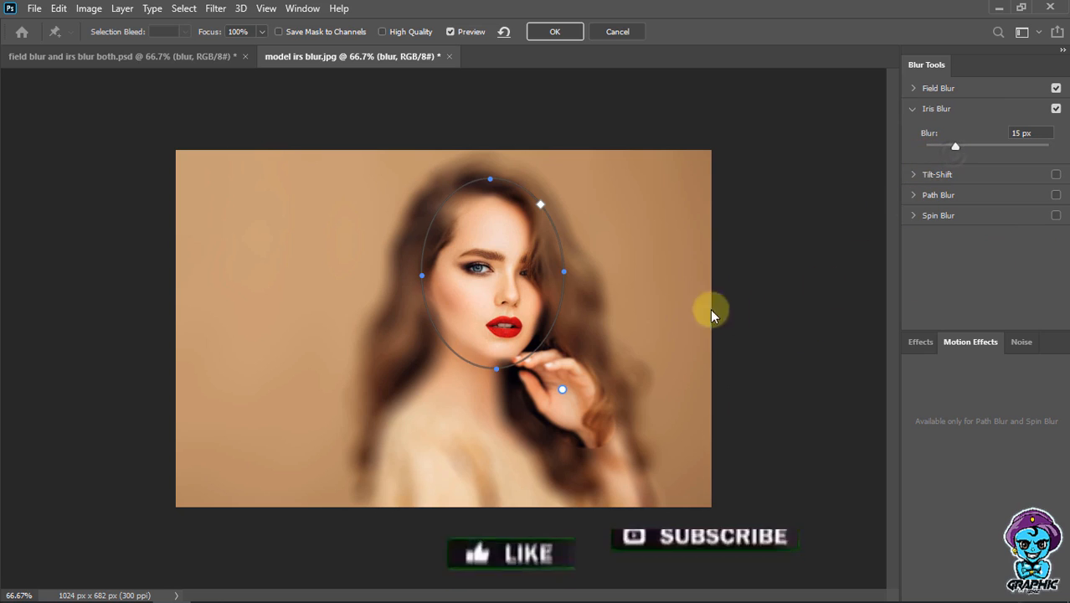
pyautogui.click(562, 389)
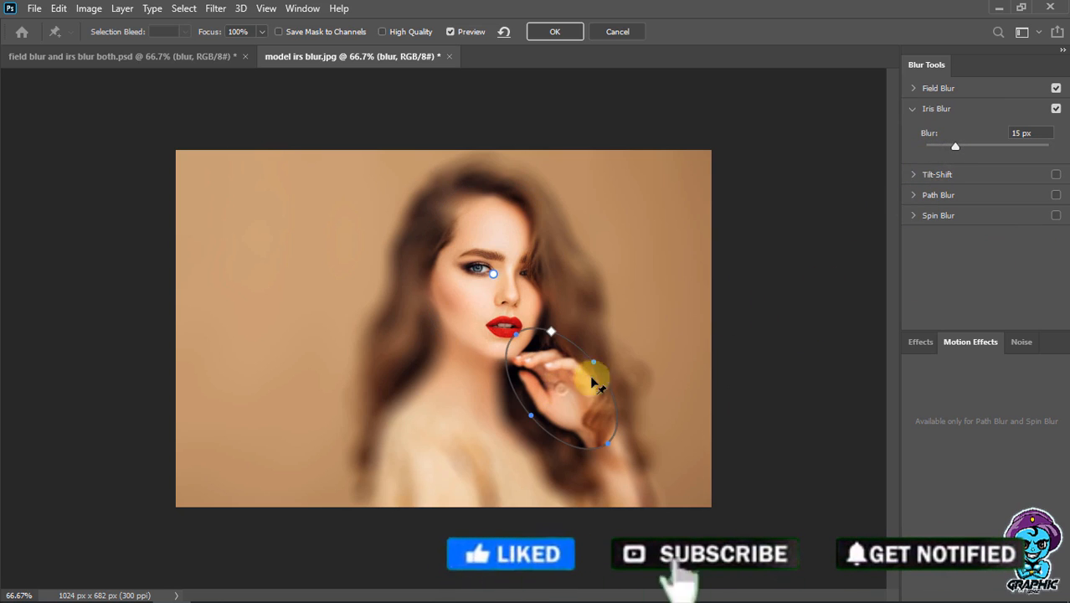
pyautogui.moveTo(600, 368)
pyautogui.mouseDown()
pyautogui.moveTo(592, 360)
pyautogui.moveTo(589, 371)
pyautogui.mouseUp()
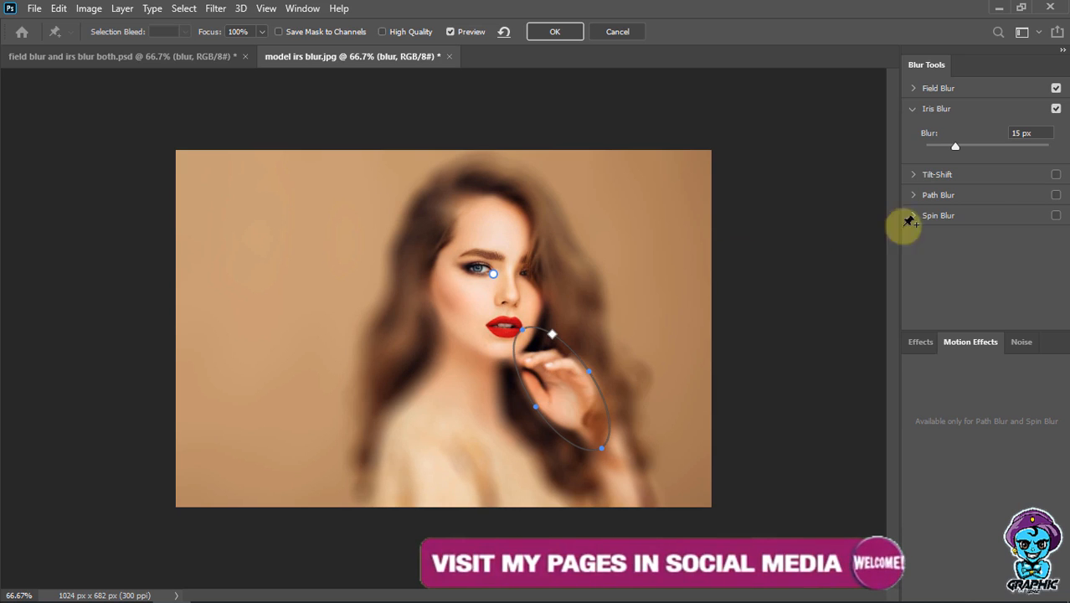
pyautogui.click(493, 278)
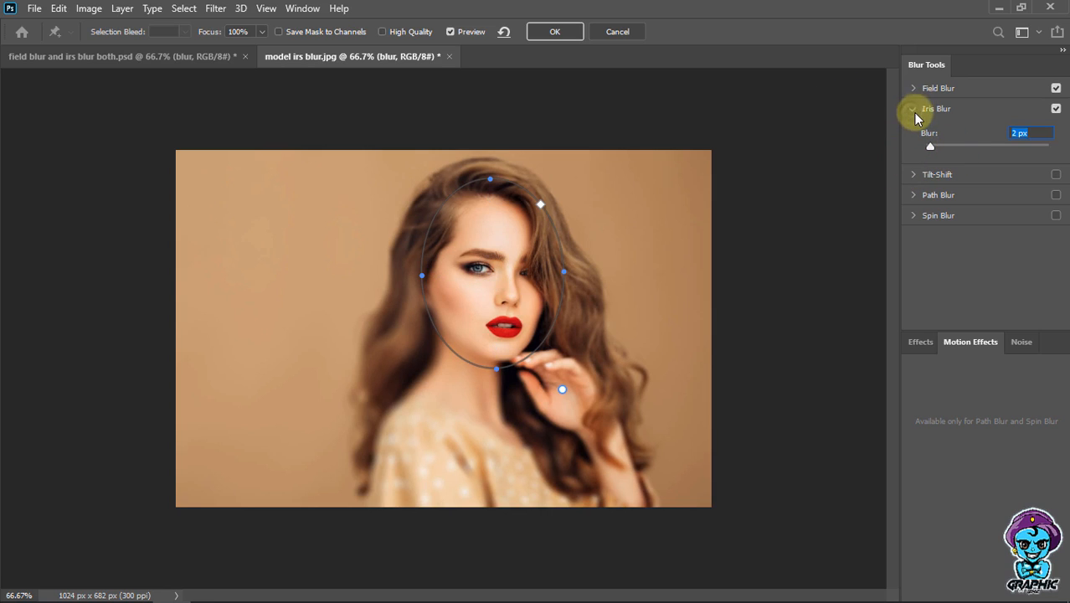
# Add a Field Blur pin on the hand and set its blur to 0 px
pyautogui.click(914, 110)
pyautogui.click(912, 91)
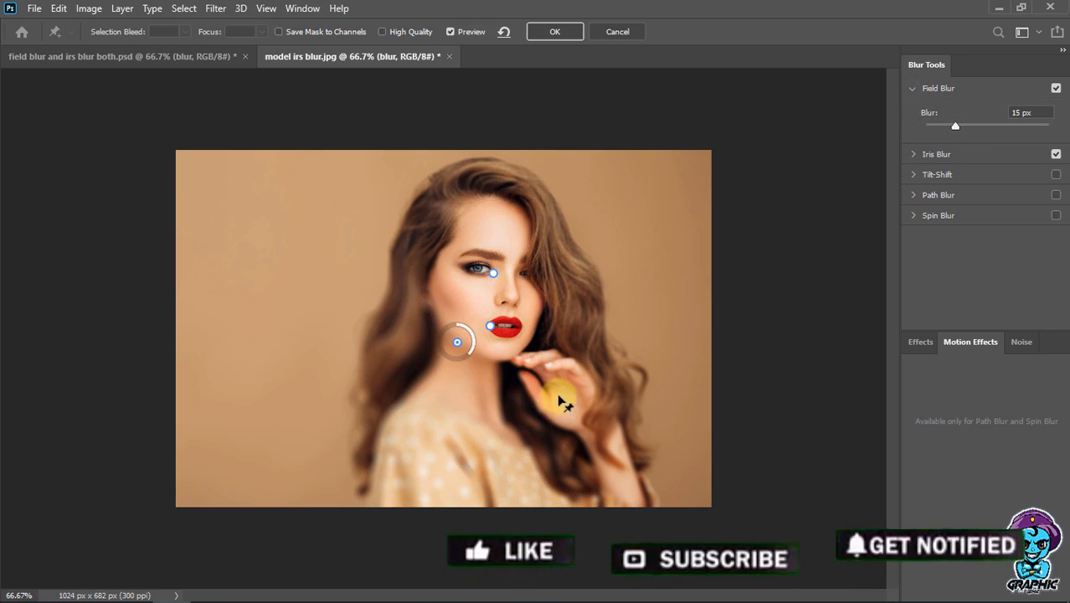
pyautogui.moveTo(955, 126); pyautogui.dragTo(913, 134)
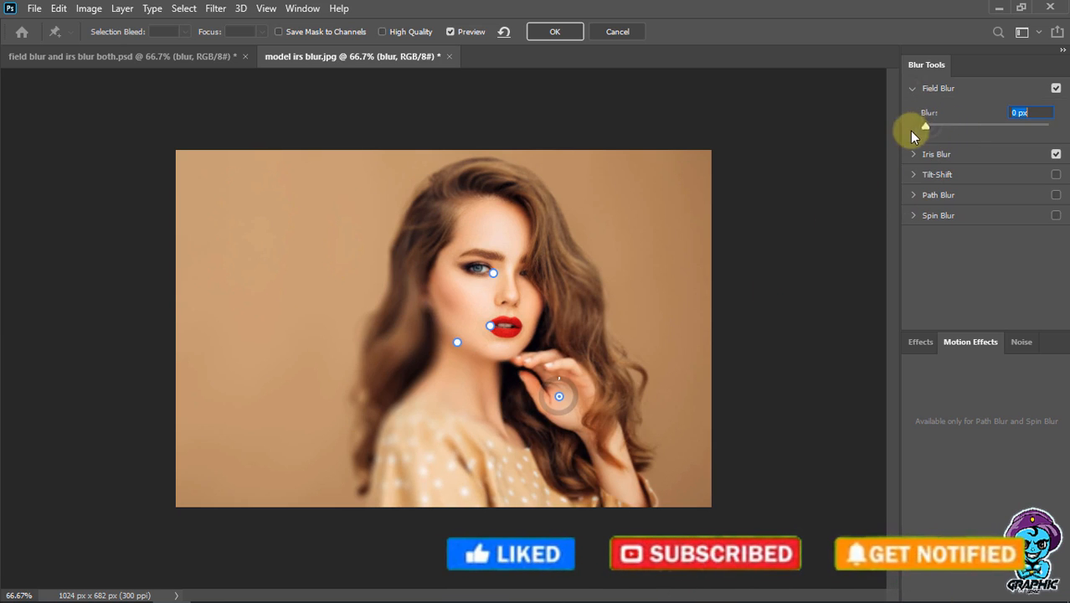
# Add three Field Blur pins on the cheek, between jaw and lips, and near the ear, setting the one beside the lips to 0 px
pyautogui.click(460, 299)
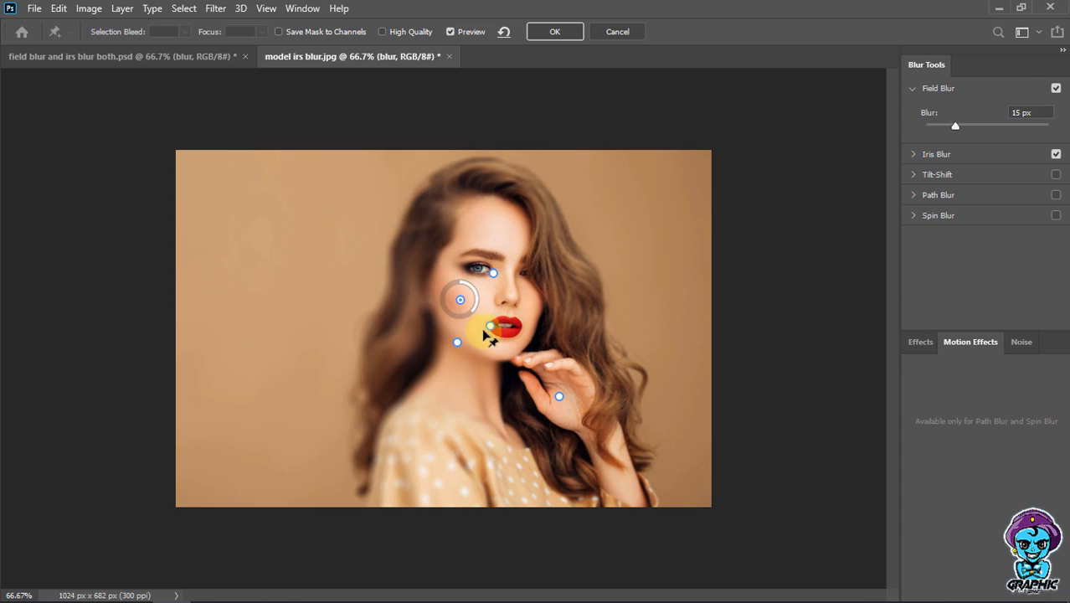
pyautogui.click(470, 333)
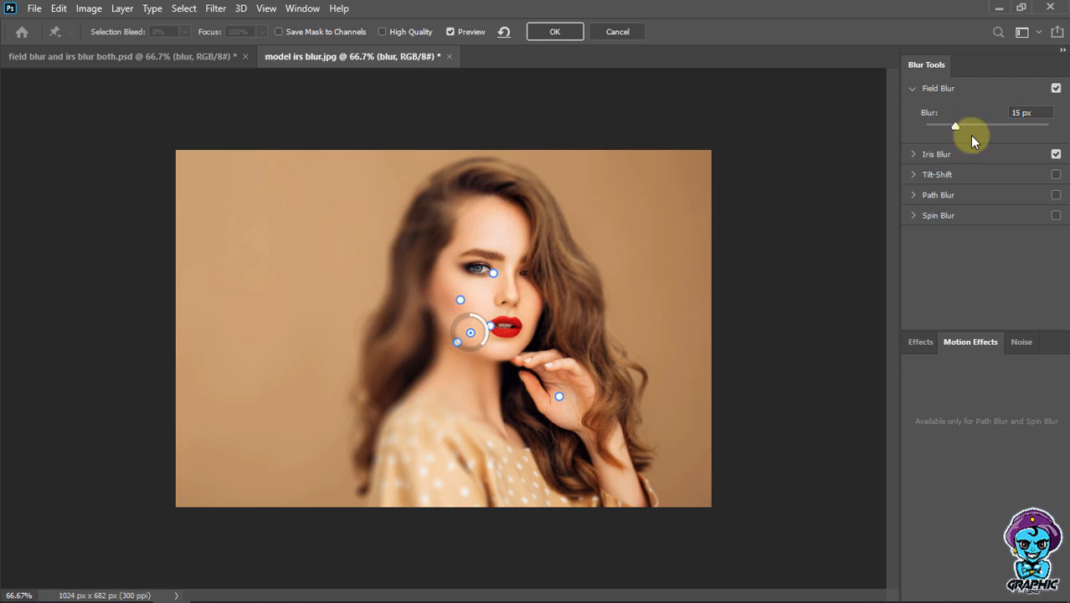
pyautogui.click(928, 128)
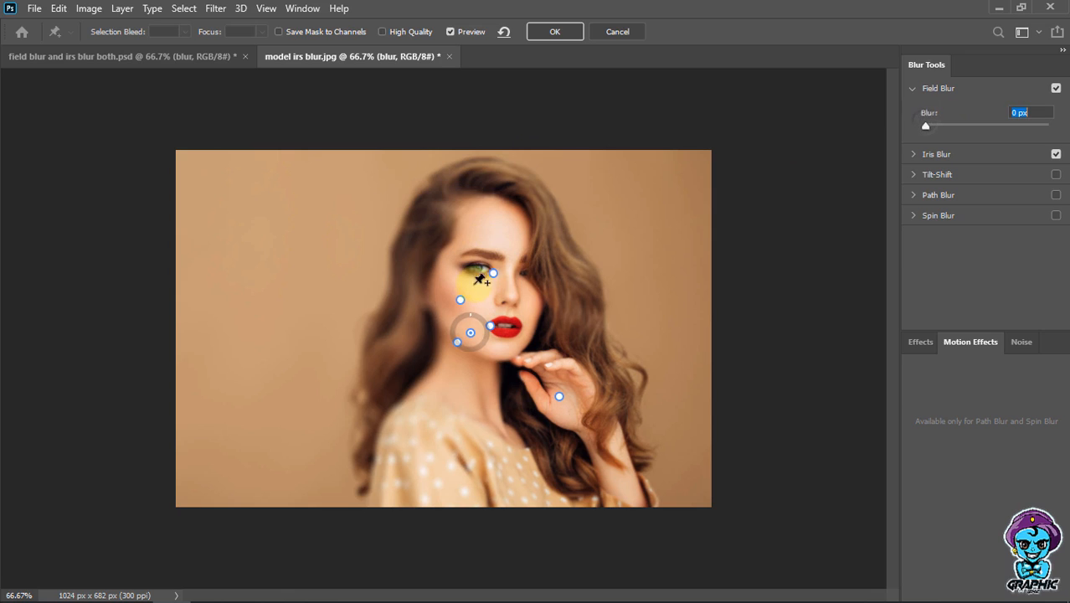
pyautogui.click(444, 291)
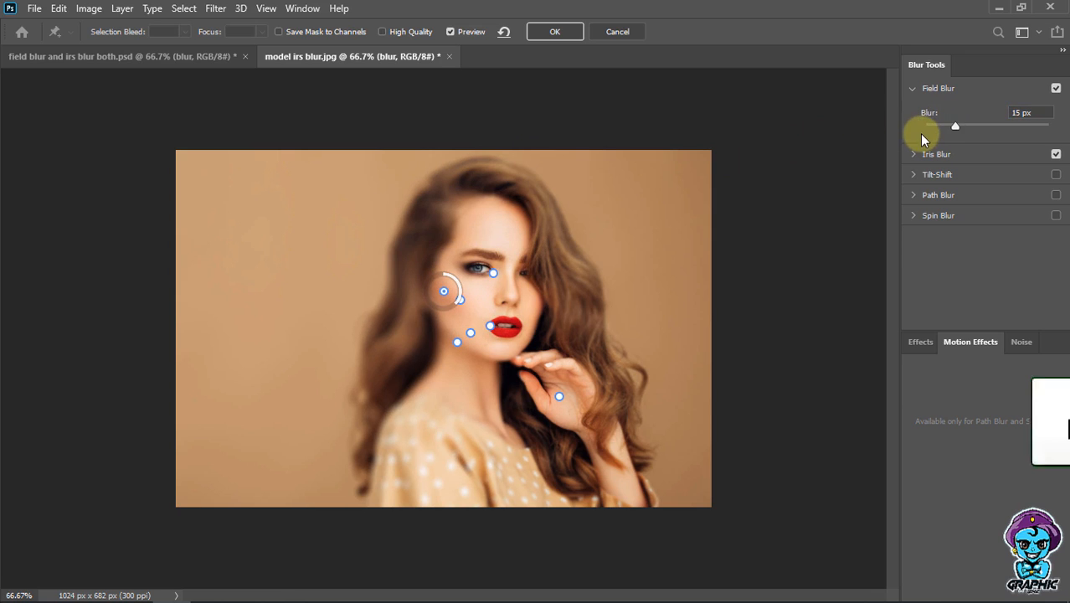
# Add two Field Blur pins, one on the forehead and one between the eyebrow and eye, each set to 0 px
pyautogui.click(490, 222)
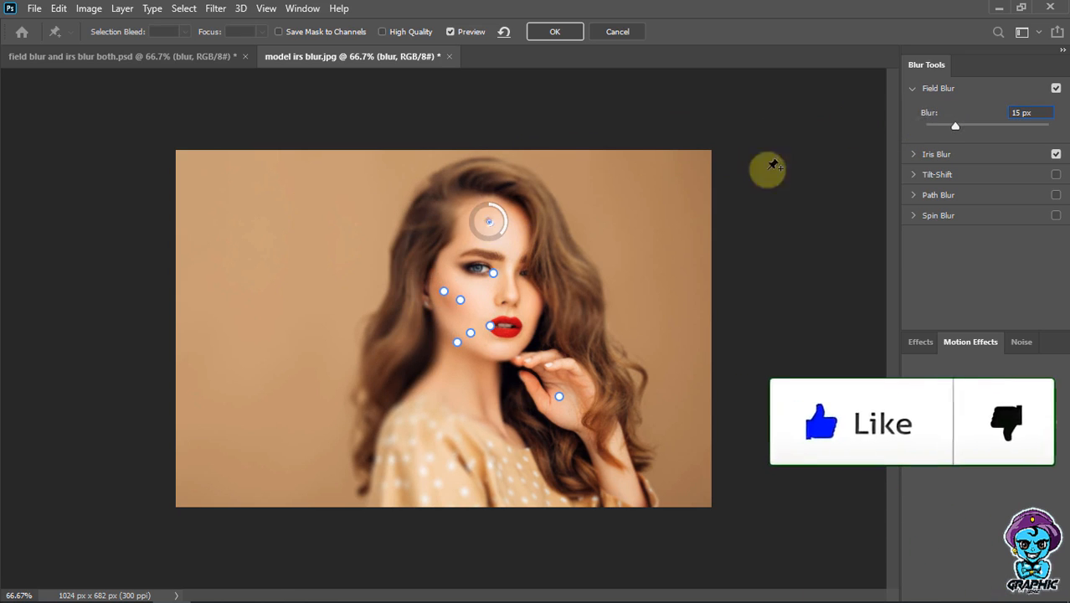
pyautogui.moveTo(959, 124)
pyautogui.mouseDown()
pyautogui.moveTo(915, 134)
pyautogui.moveTo(952, 119)
pyautogui.mouseUp()
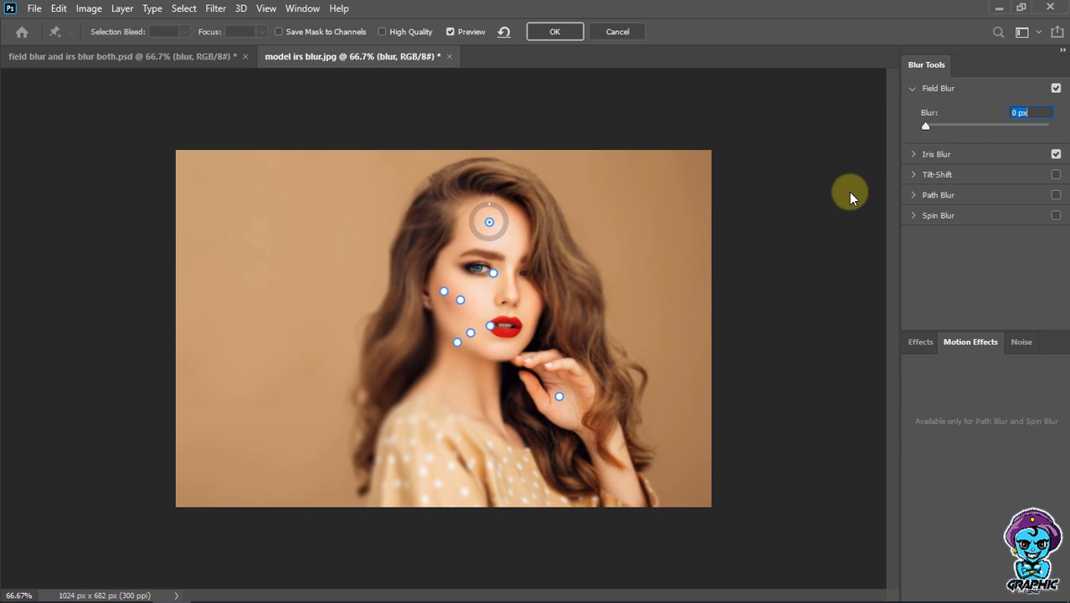
pyautogui.click(474, 259)
pyautogui.moveTo(963, 124); pyautogui.dragTo(905, 132)
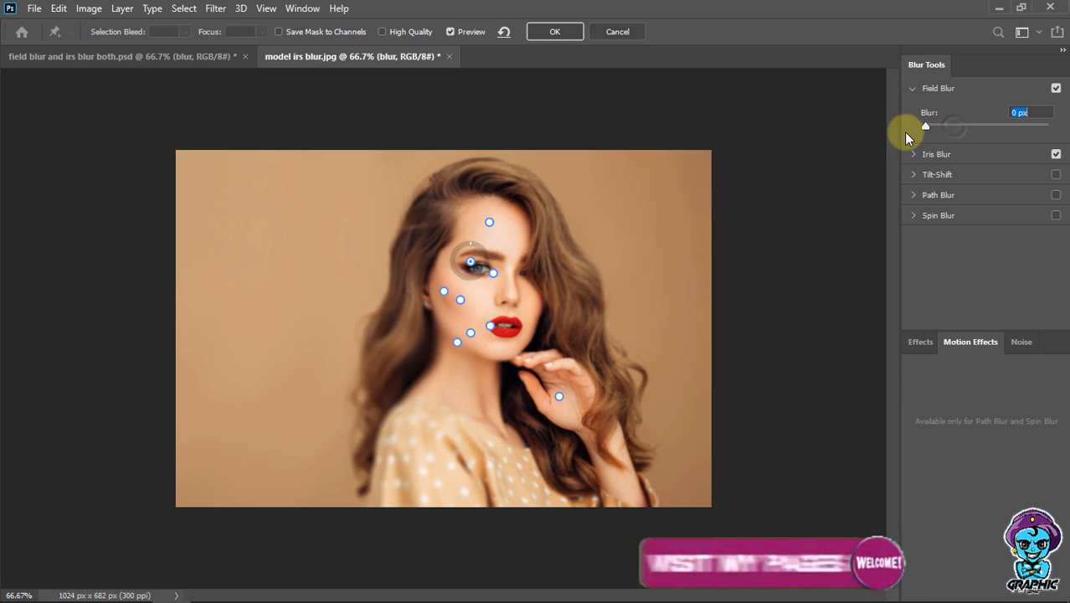
pyautogui.click(912, 89)
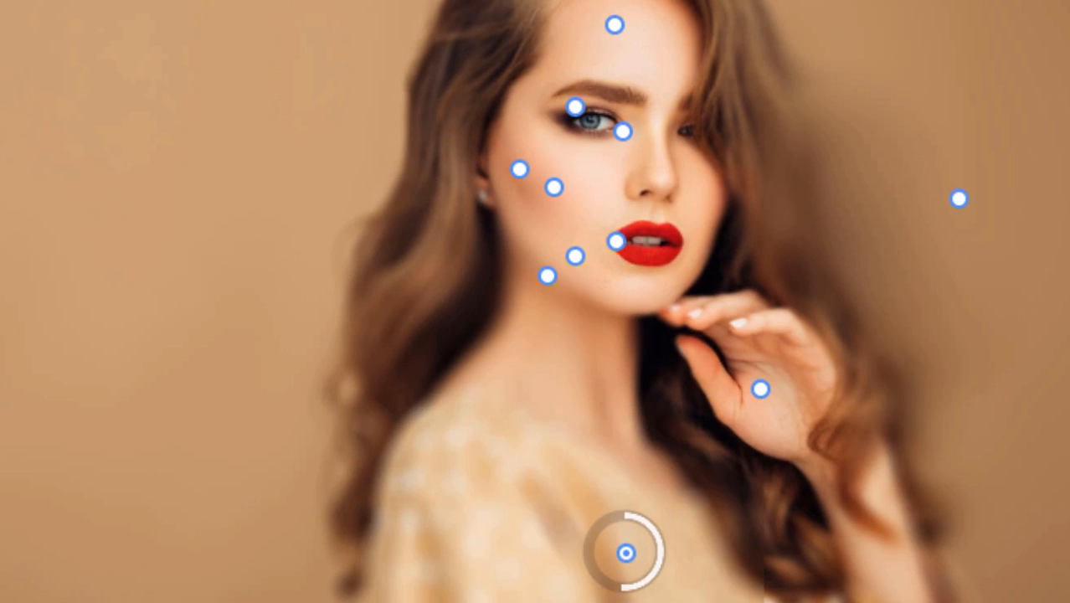
# Add Field Blur pins on the outer hair beside the shoulder and on the background at both sides of the head, setting the upper-right one to 30 px
pyautogui.click(352, 360)
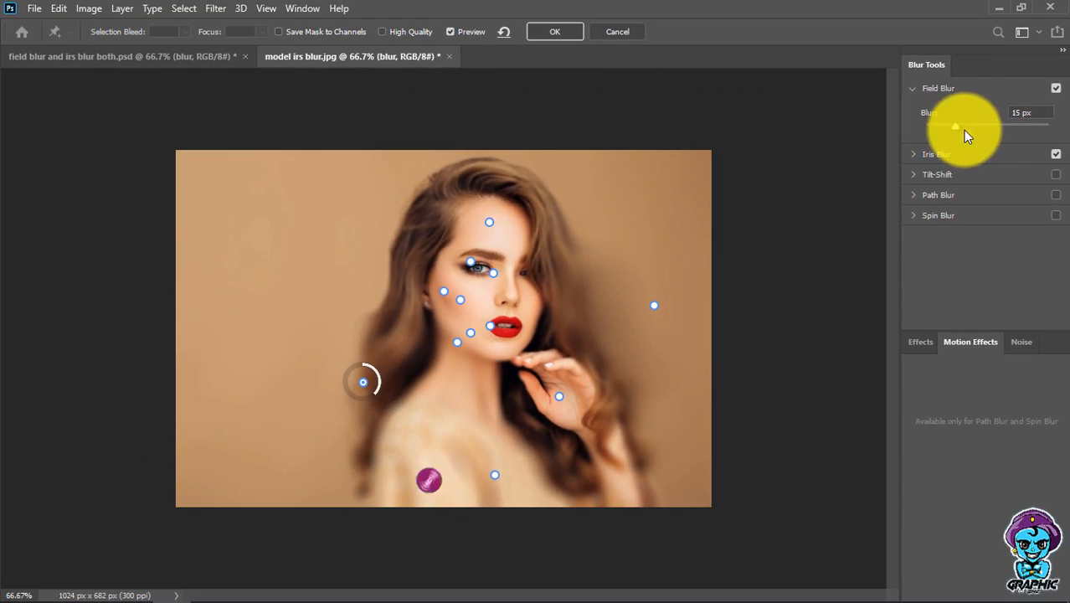
pyautogui.moveTo(963, 129); pyautogui.dragTo(964, 131)
pyautogui.click(350, 212)
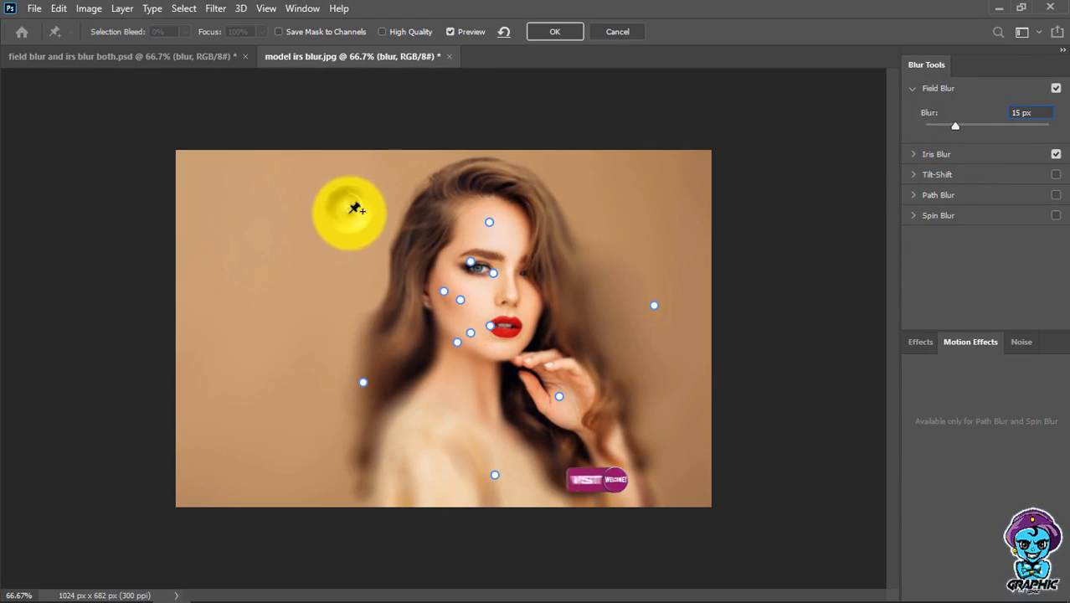
pyautogui.moveTo(968, 130); pyautogui.dragTo(972, 125)
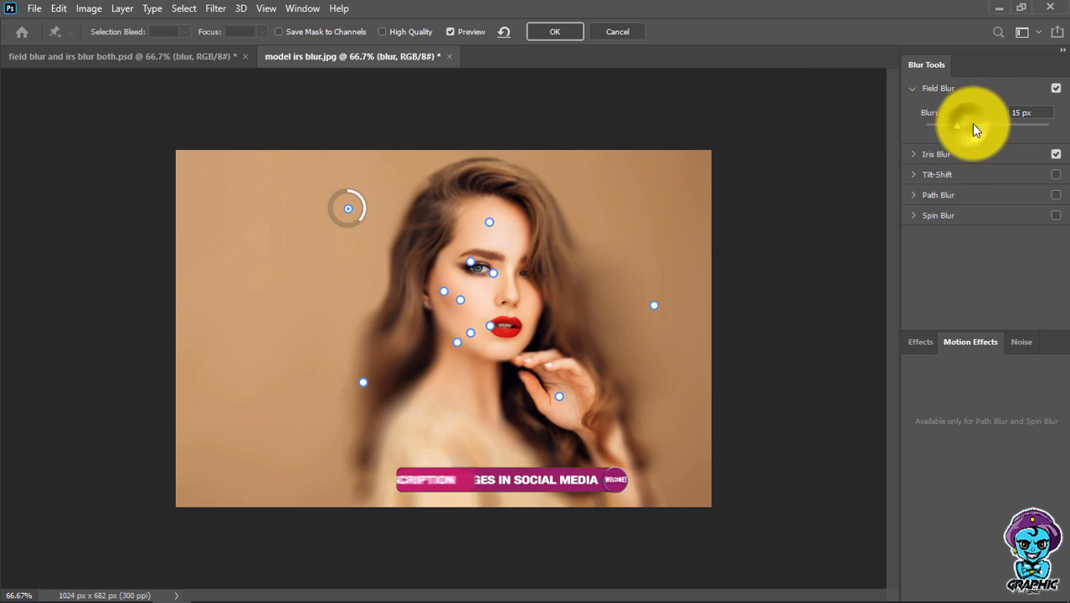
pyautogui.click(595, 166)
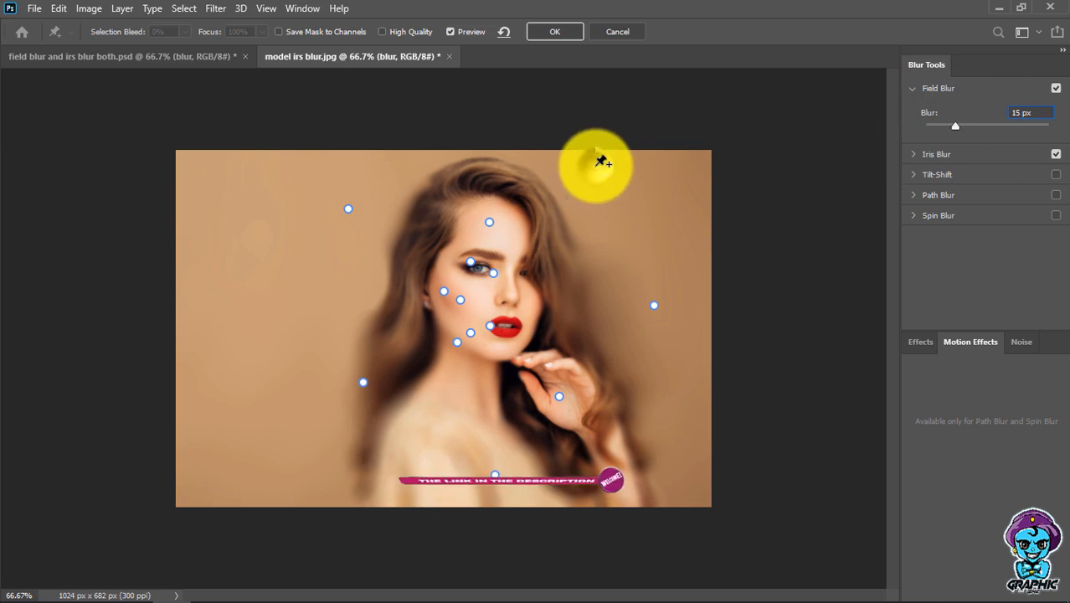
pyautogui.moveTo(967, 120); pyautogui.dragTo(978, 126)
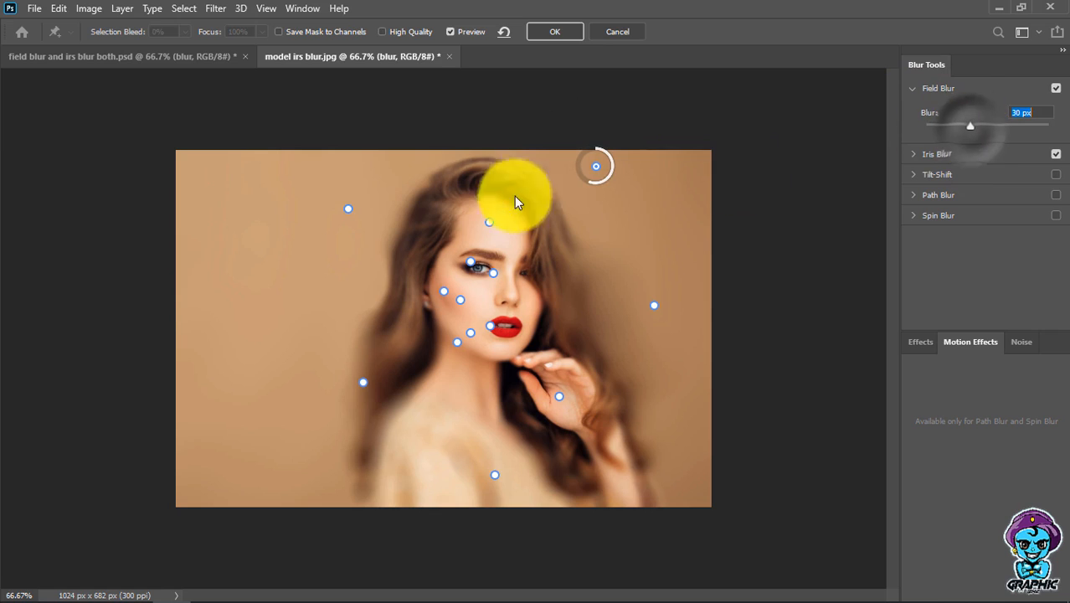
# Add Field Blur pins just above the top of the head and on the forearm, setting the forearm pin to 12 px
pyautogui.click(492, 158)
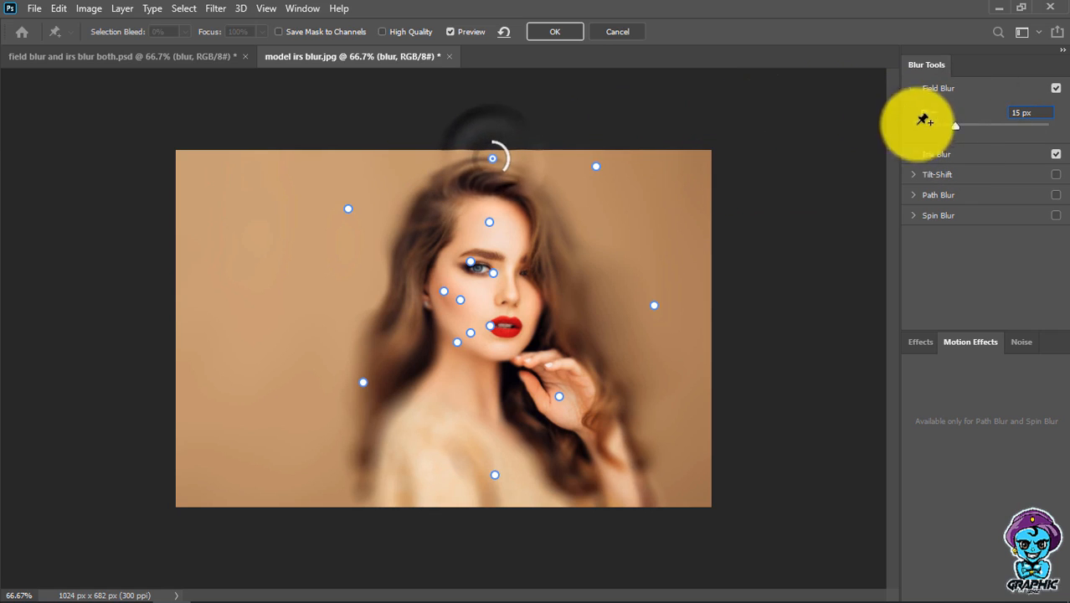
pyautogui.click(613, 457)
pyautogui.click(963, 126)
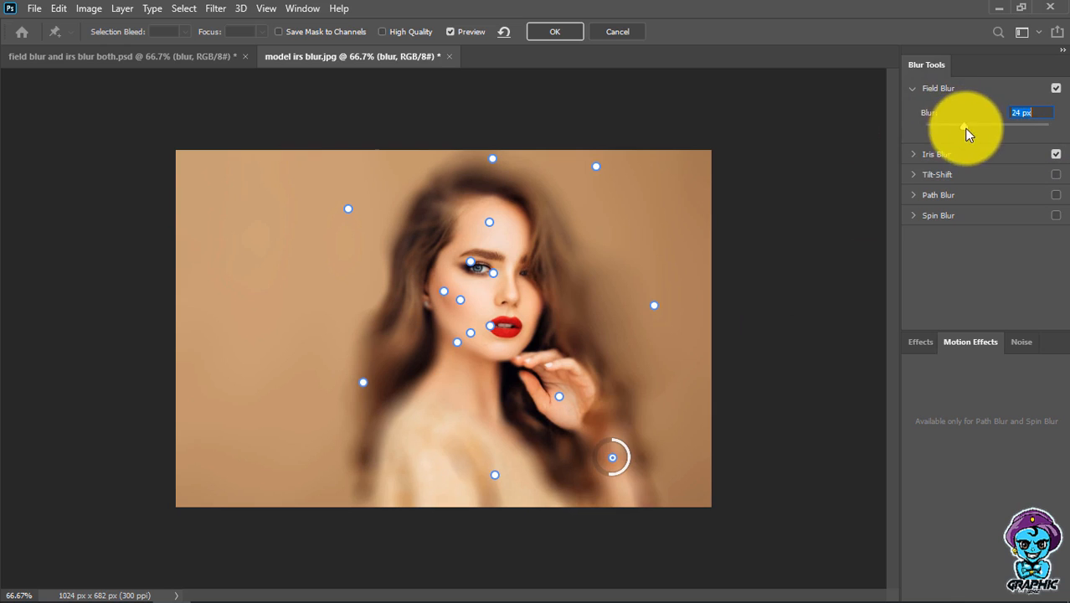
pyautogui.moveTo(965, 126); pyautogui.dragTo(953, 127)
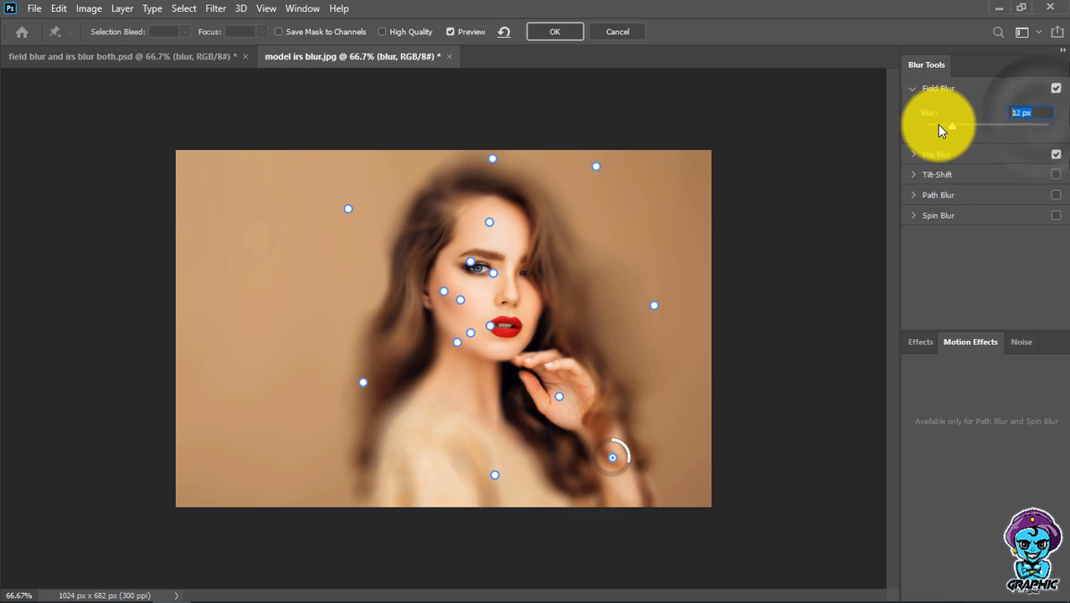
# Set the upper-right background pin's Field Blur to 12 px and apply the Blur Gallery filter
pyautogui.click(595, 167)
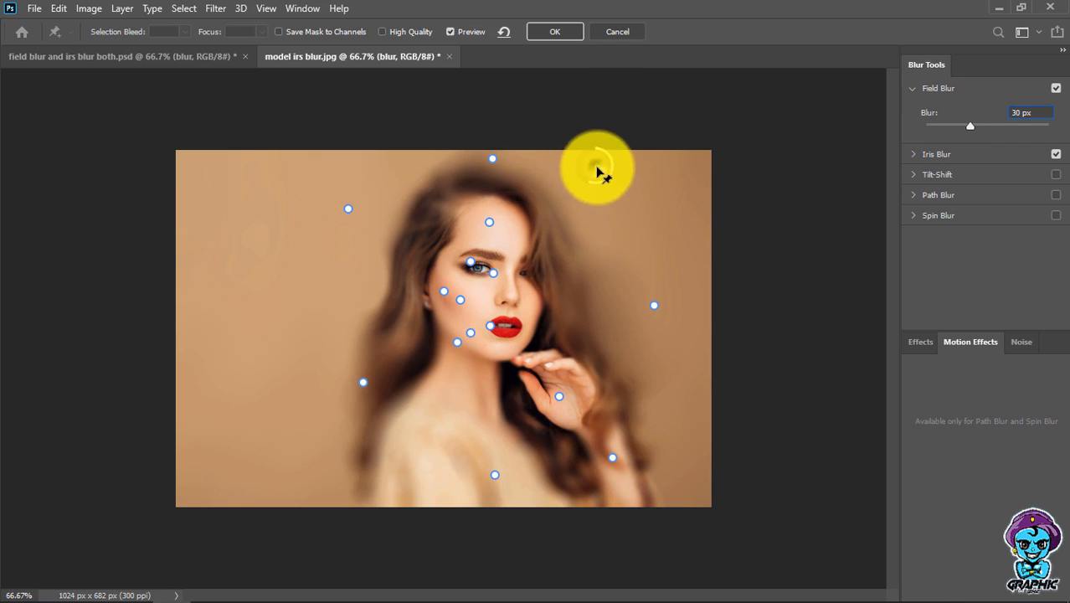
pyautogui.click(1037, 113)
pyautogui.write('12')
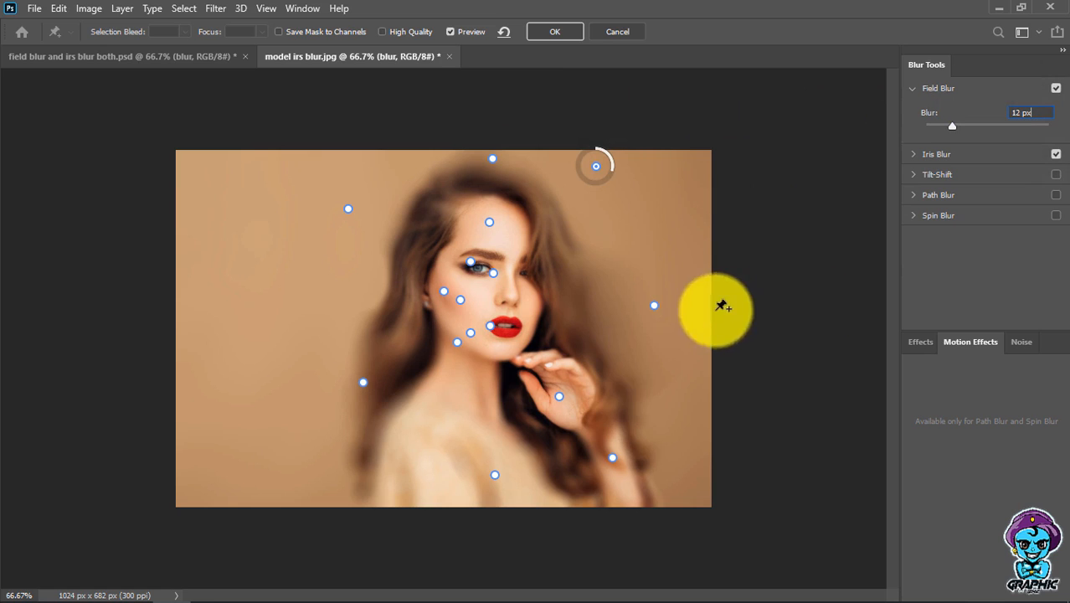
pyautogui.click(625, 37)
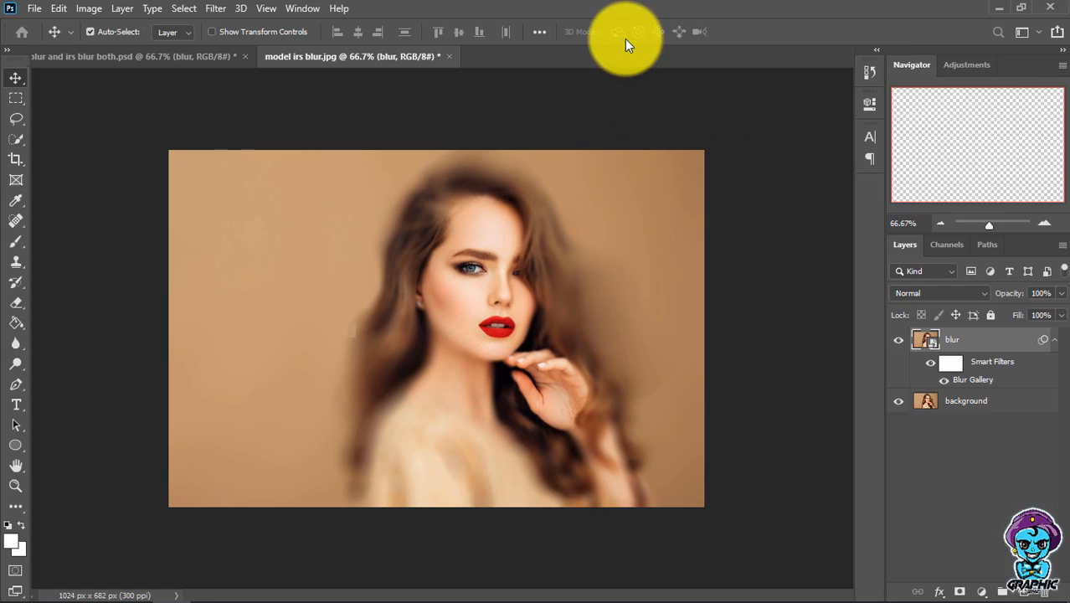